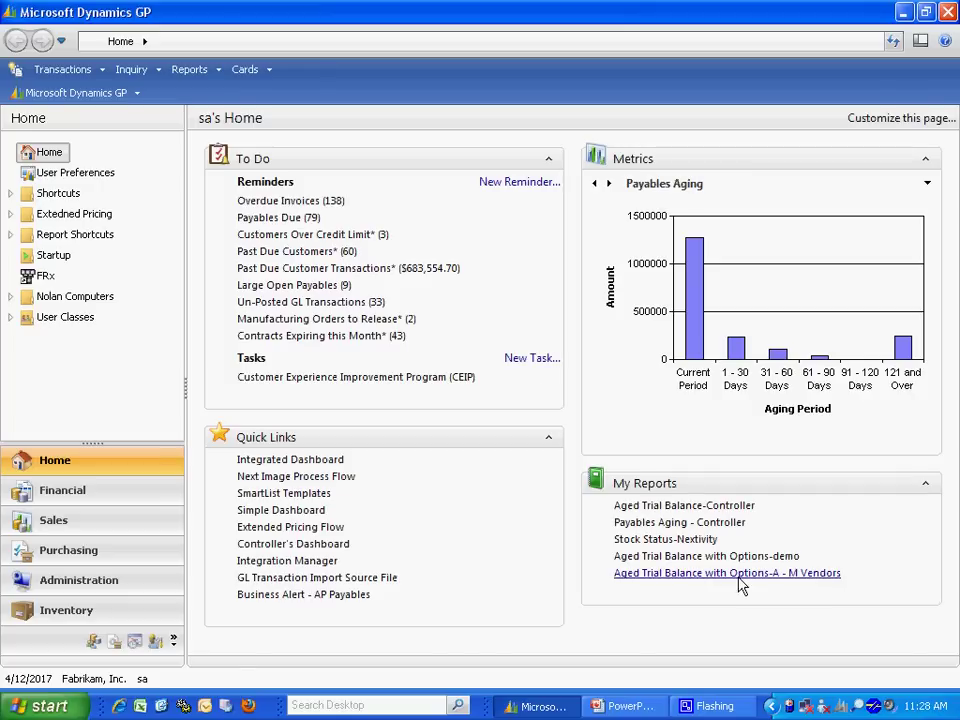
# Open SmartList and load all records under Sales > Sales Line Items
pyautogui.click(75, 93)
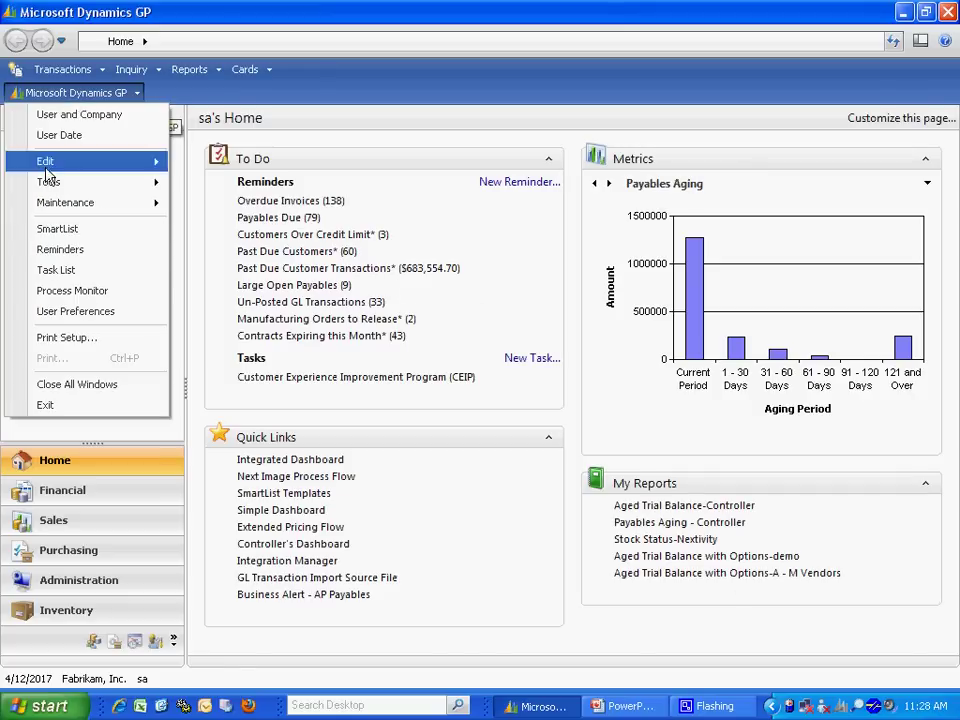
pyautogui.click(57, 229)
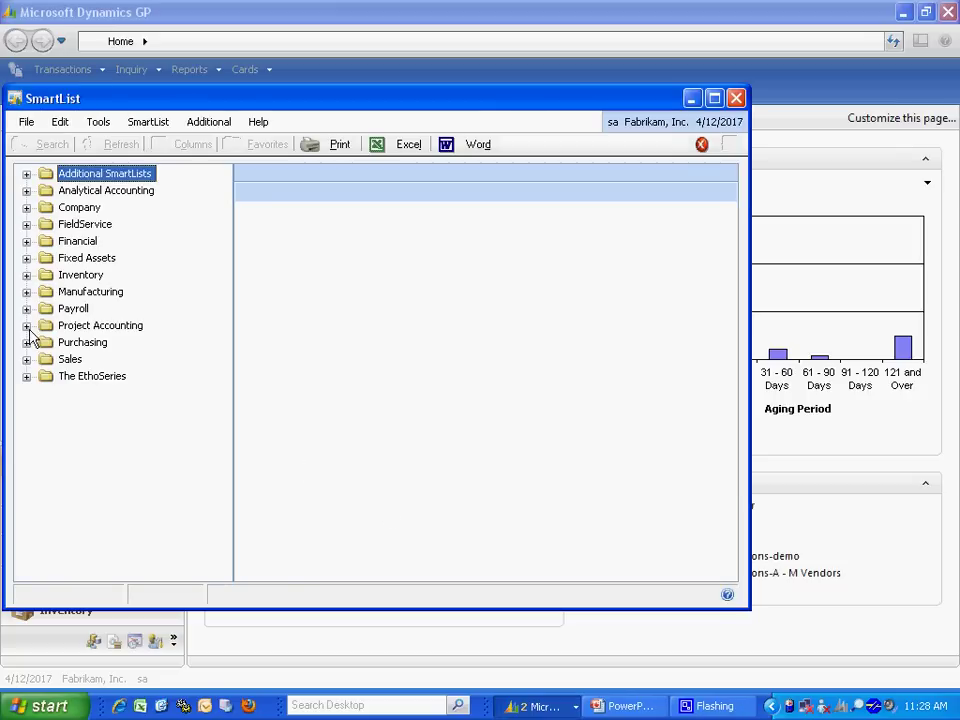
pyautogui.click(27, 359)
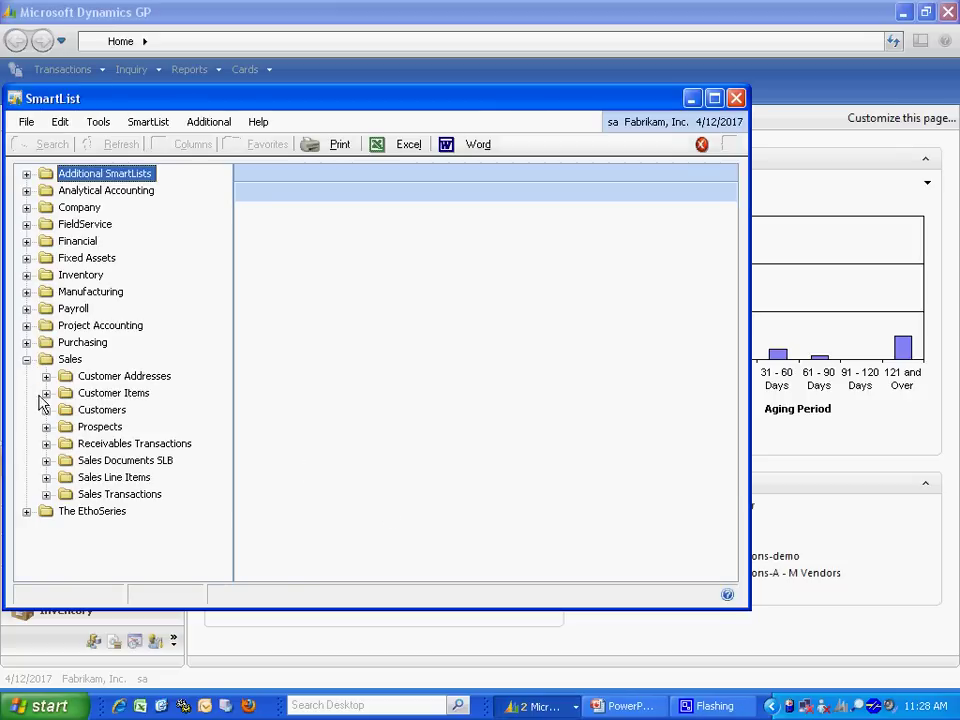
pyautogui.click(46, 477)
pyautogui.click(100, 326)
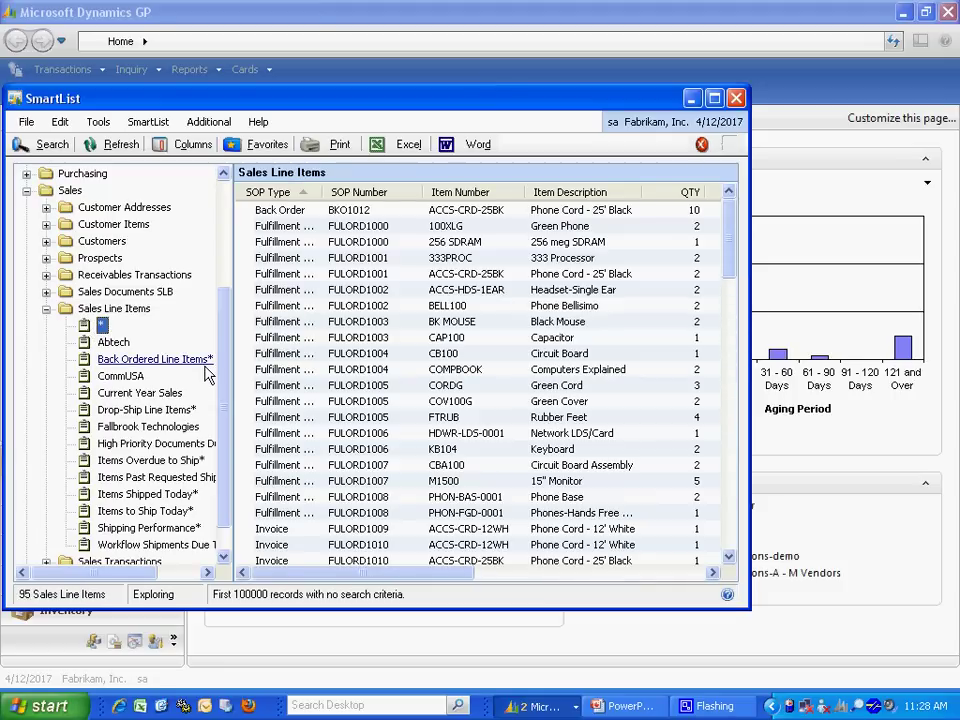
# Search the sales lines for SOP Type equal to Invoice, returning 44 records
pyautogui.click(32, 145)
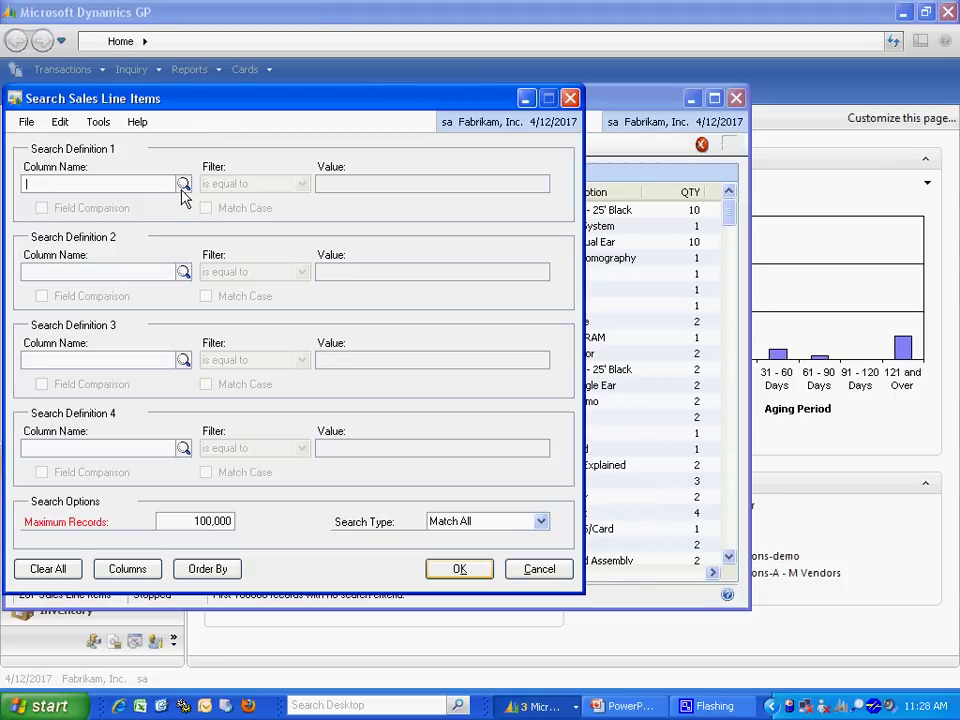
pyautogui.click(182, 183)
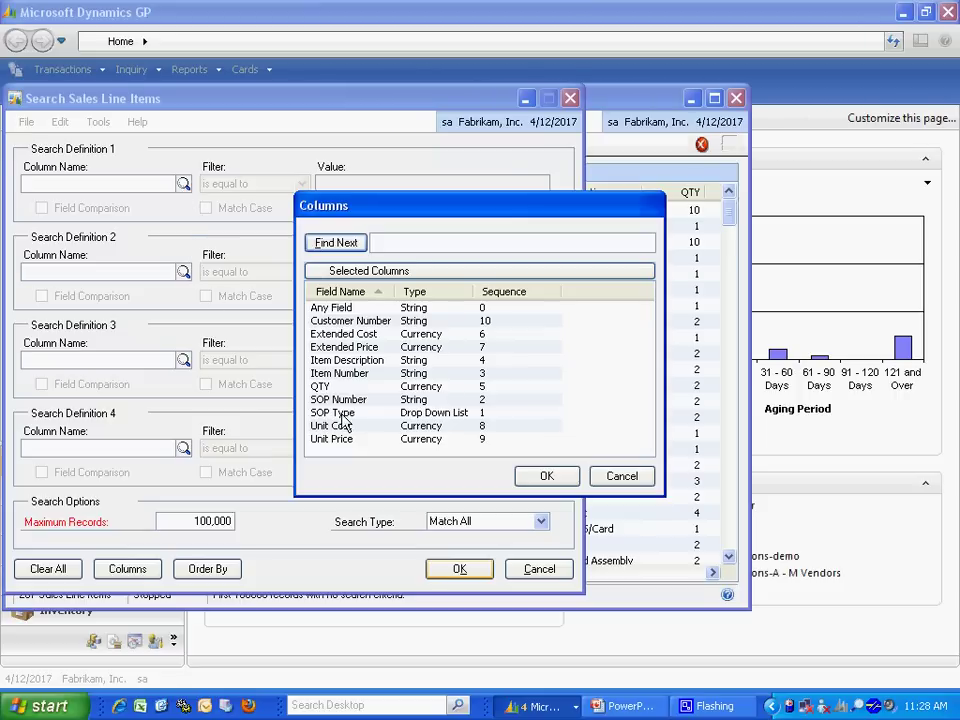
pyautogui.click(387, 413)
pyautogui.click(547, 477)
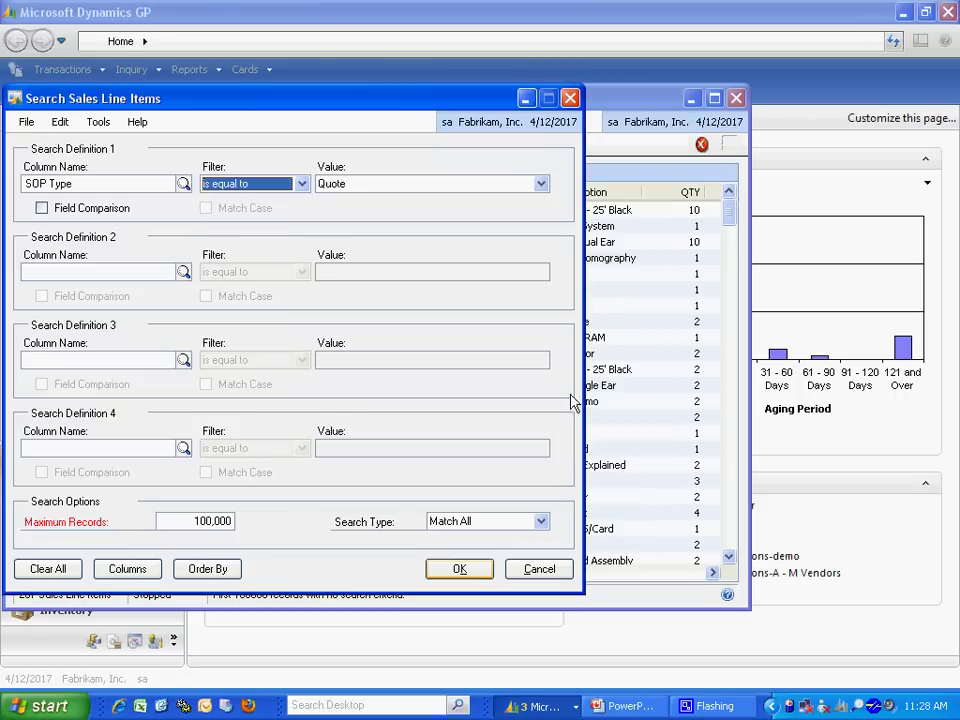
pyautogui.click(540, 185)
pyautogui.click(431, 229)
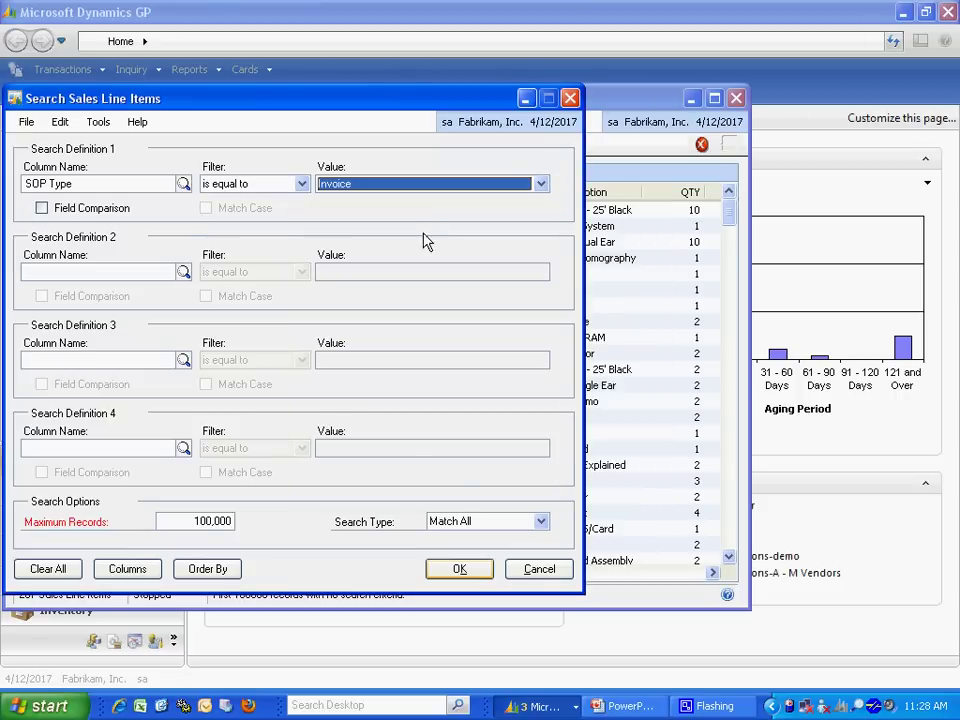
pyautogui.click(459, 569)
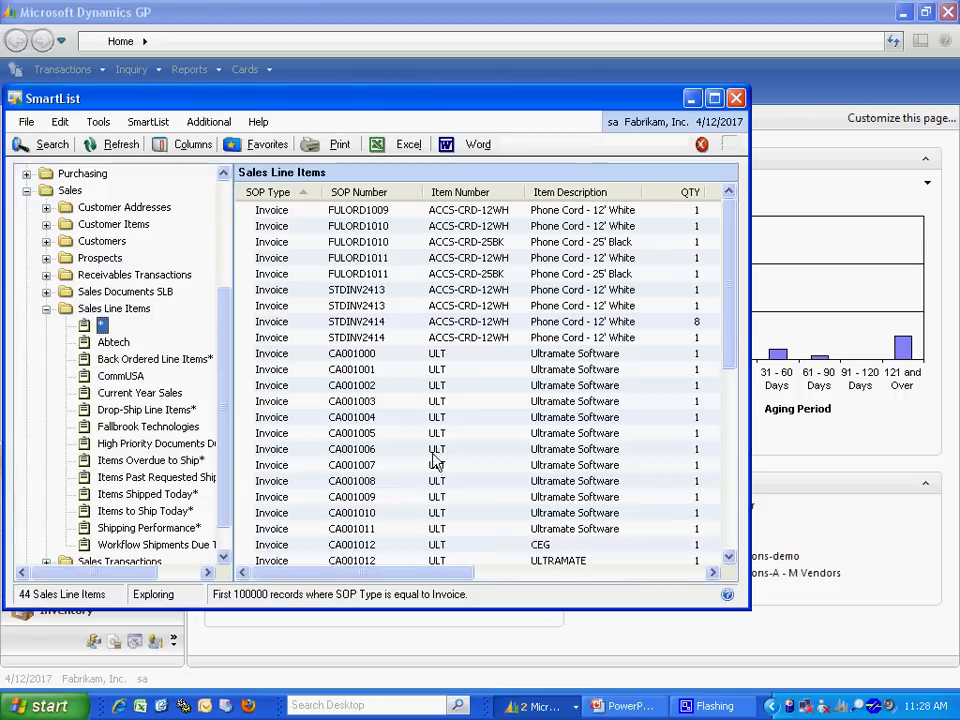
# Add Customer Name as a new column in the invoice Sales Line Items list
pyautogui.click(185, 144)
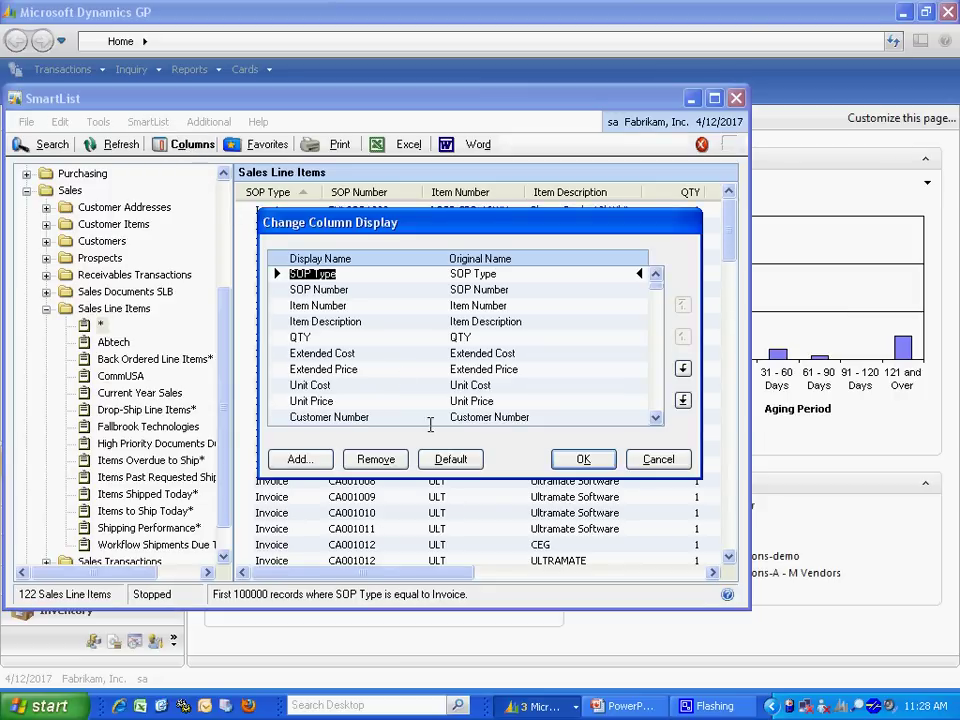
pyautogui.click(298, 459)
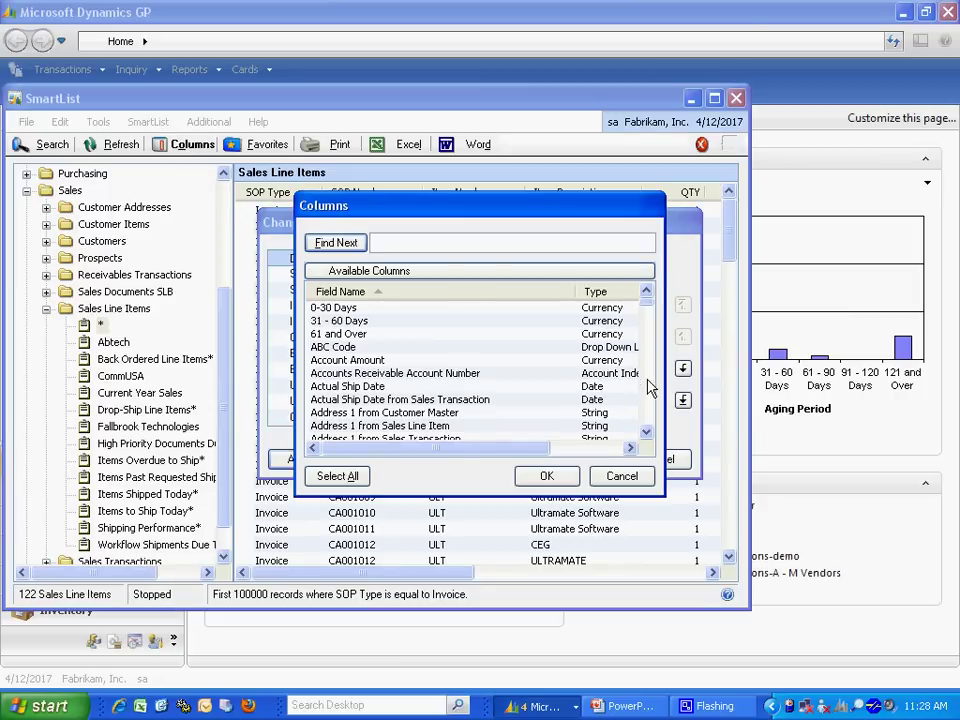
pyautogui.scroll(-20, 648, 390)
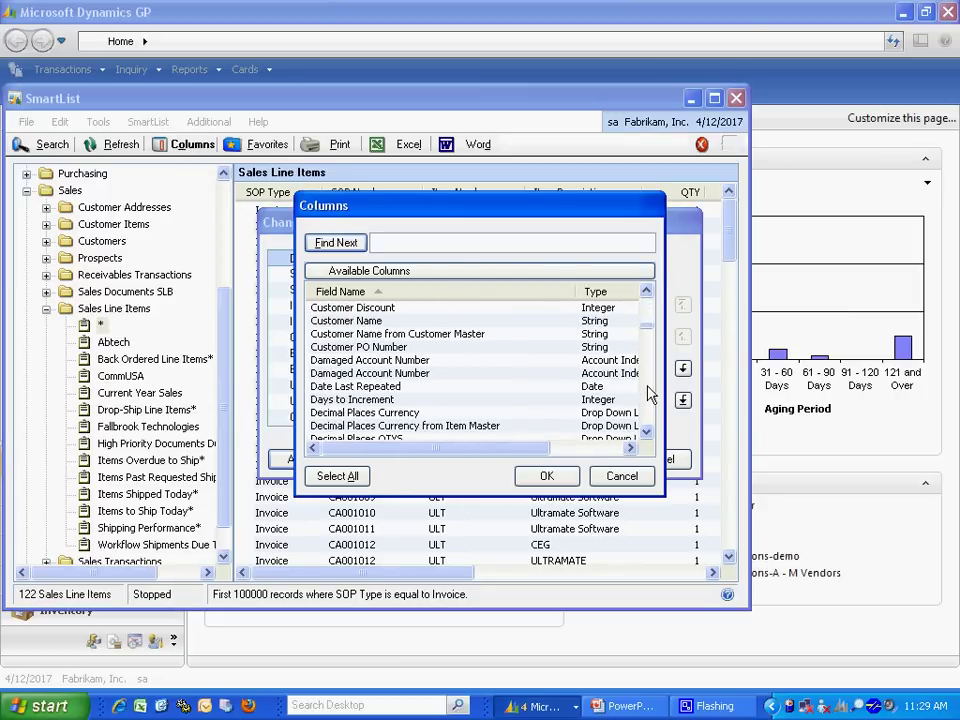
pyautogui.click(370, 320)
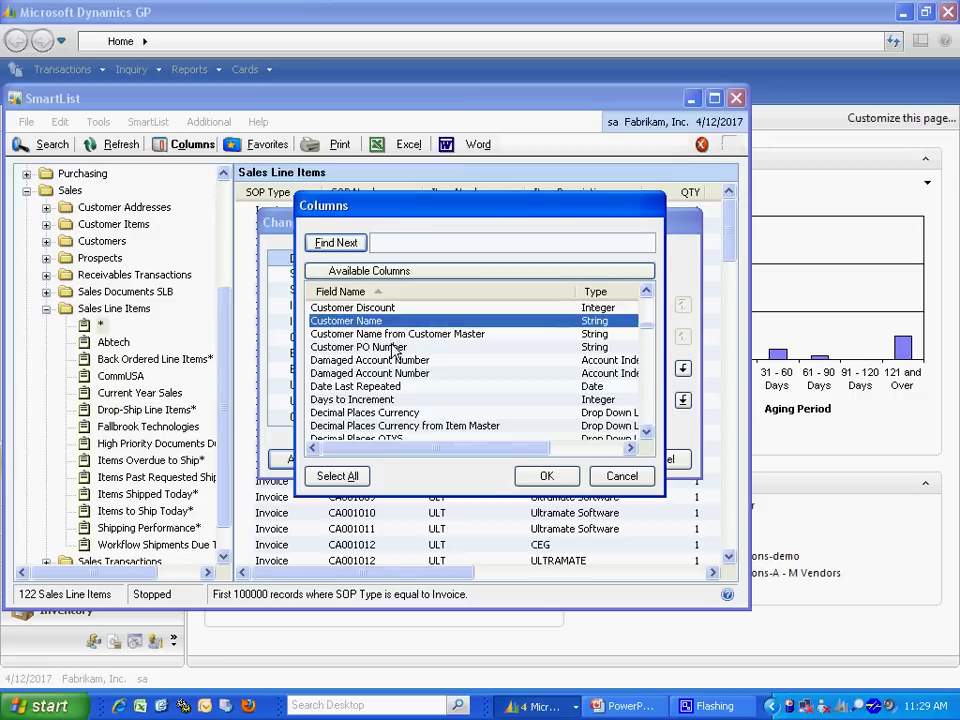
pyautogui.click(543, 476)
pyautogui.click(574, 464)
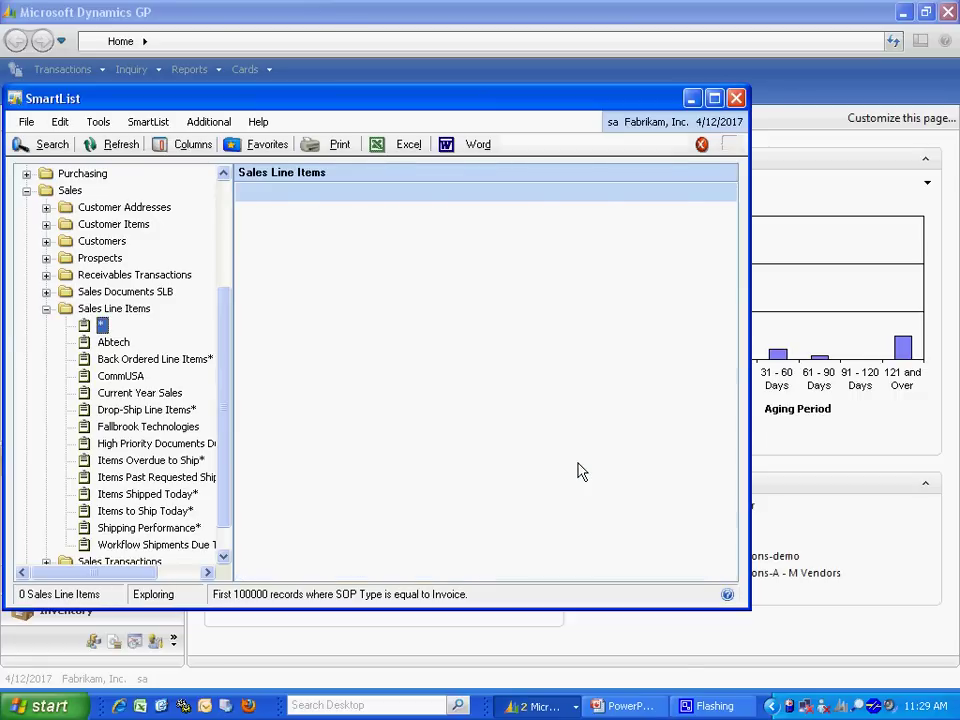
# Save the list as System favorite 'Invoice Line Items' and export it to Excel
pyautogui.click(260, 144)
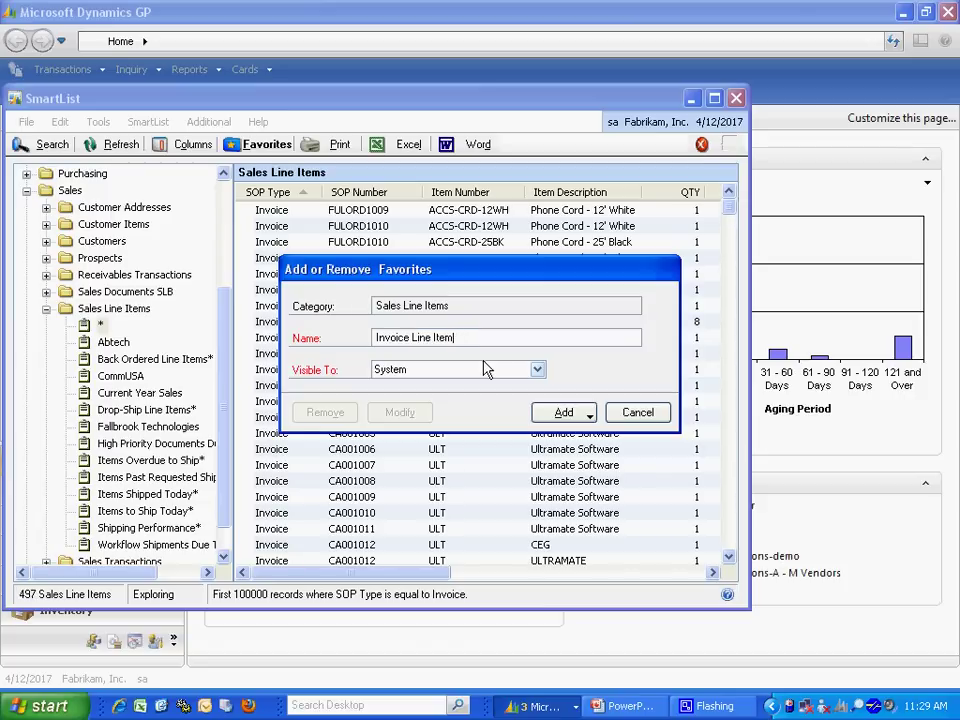
pyautogui.click(562, 414)
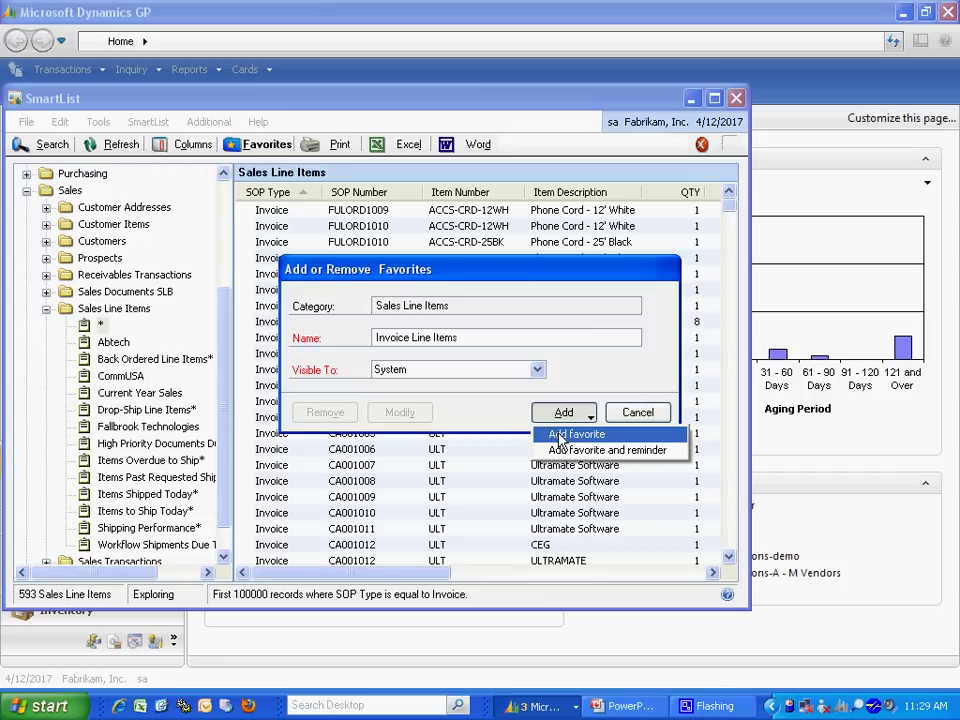
pyautogui.click(556, 435)
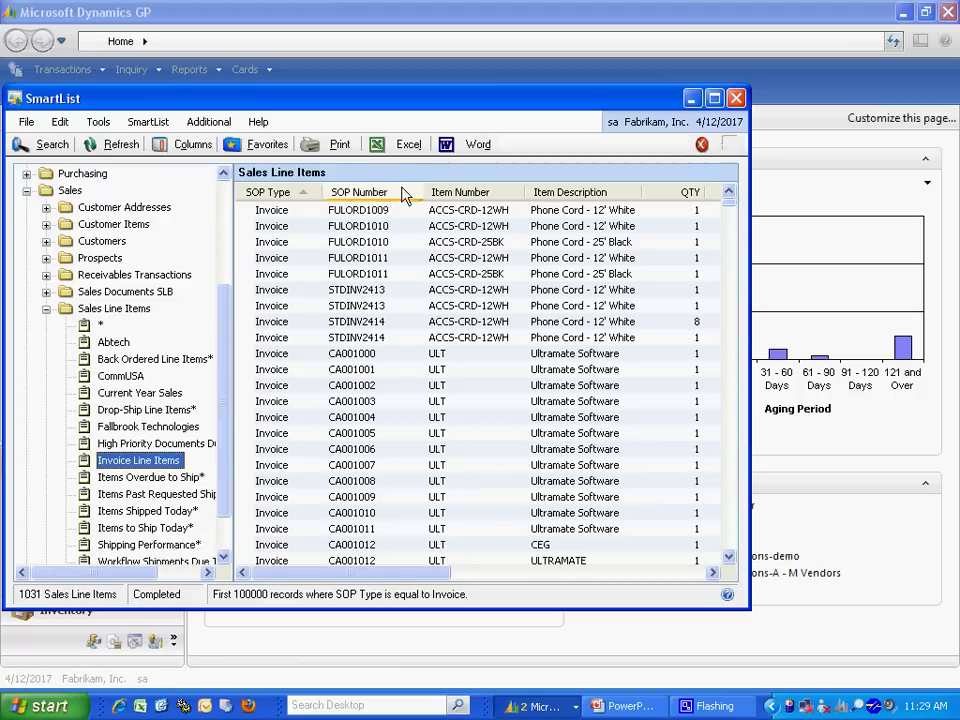
pyautogui.click(407, 146)
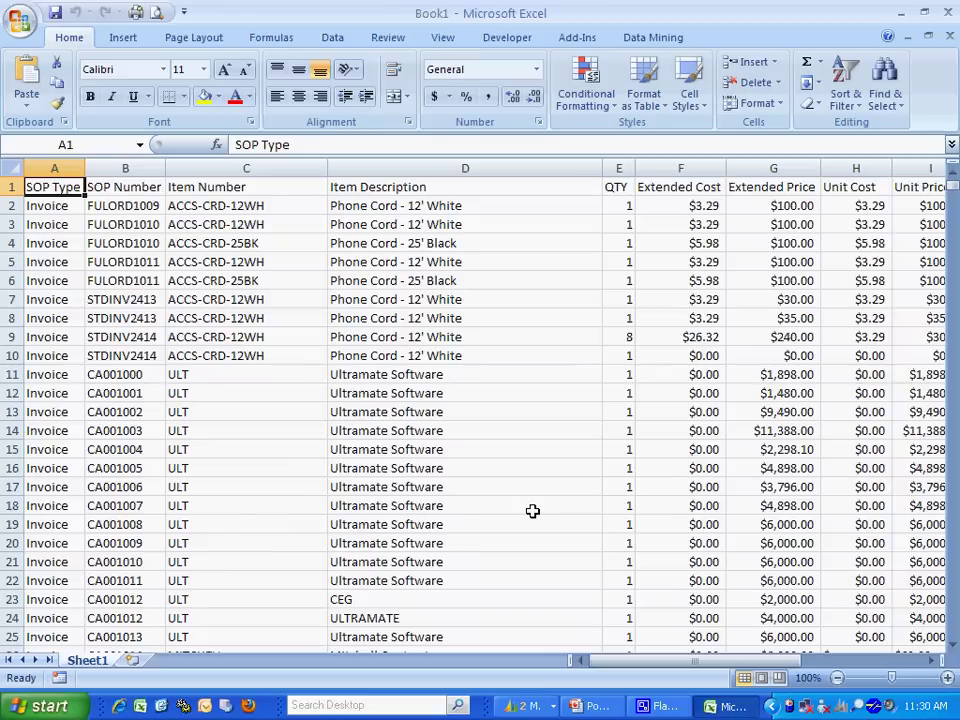
# Start recording a macro named Top_1, stored in This Workbook
pyautogui.click(508, 38)
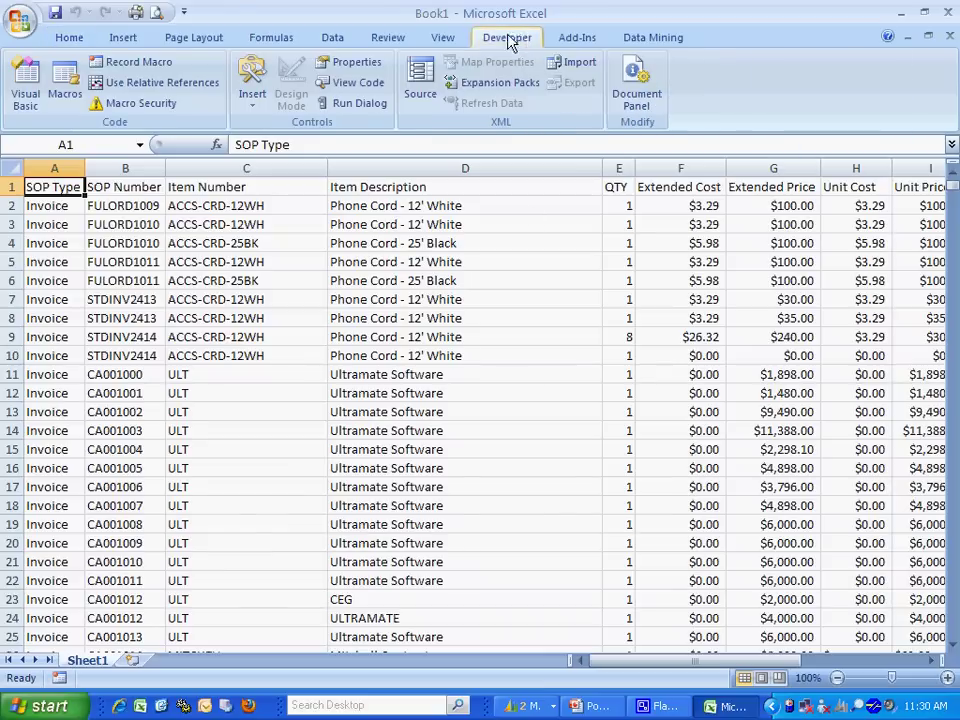
pyautogui.click(145, 63)
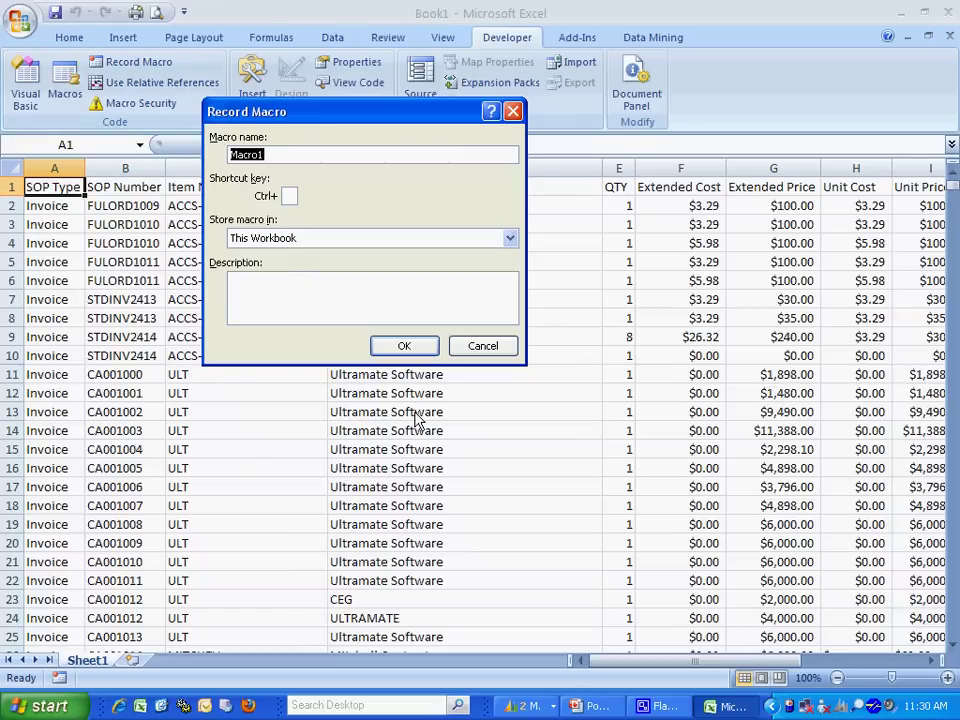
pyautogui.write('Top_10')
pyautogui.click(401, 347)
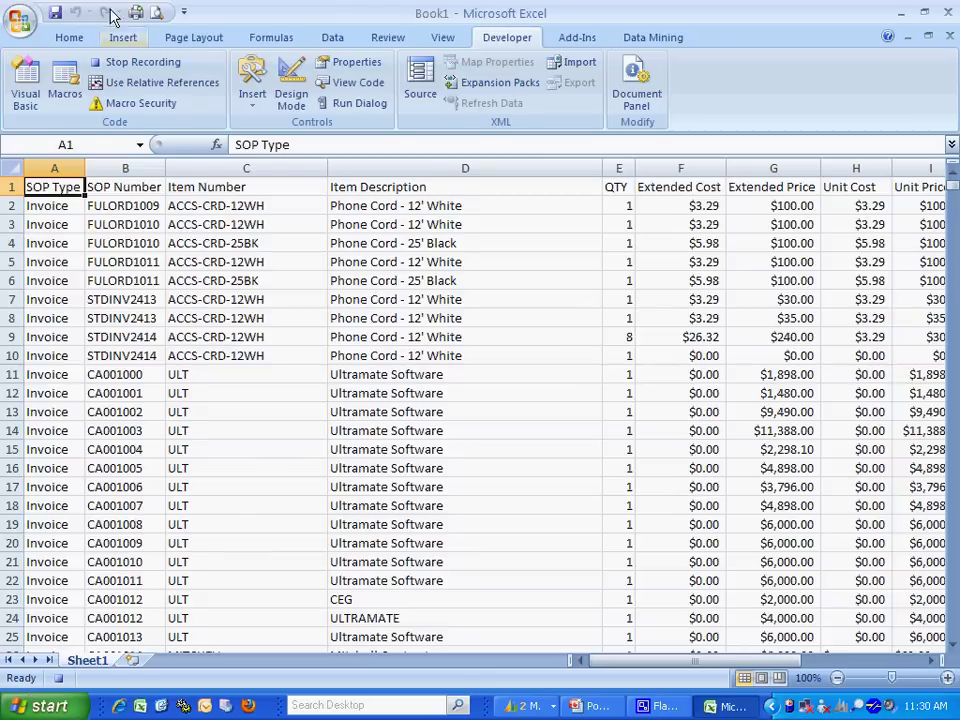
# Insert a new-sheet PivotTable summing Extended Price and Extended Cost by Customer Number
pyautogui.click(120, 38)
pyautogui.click(30, 76)
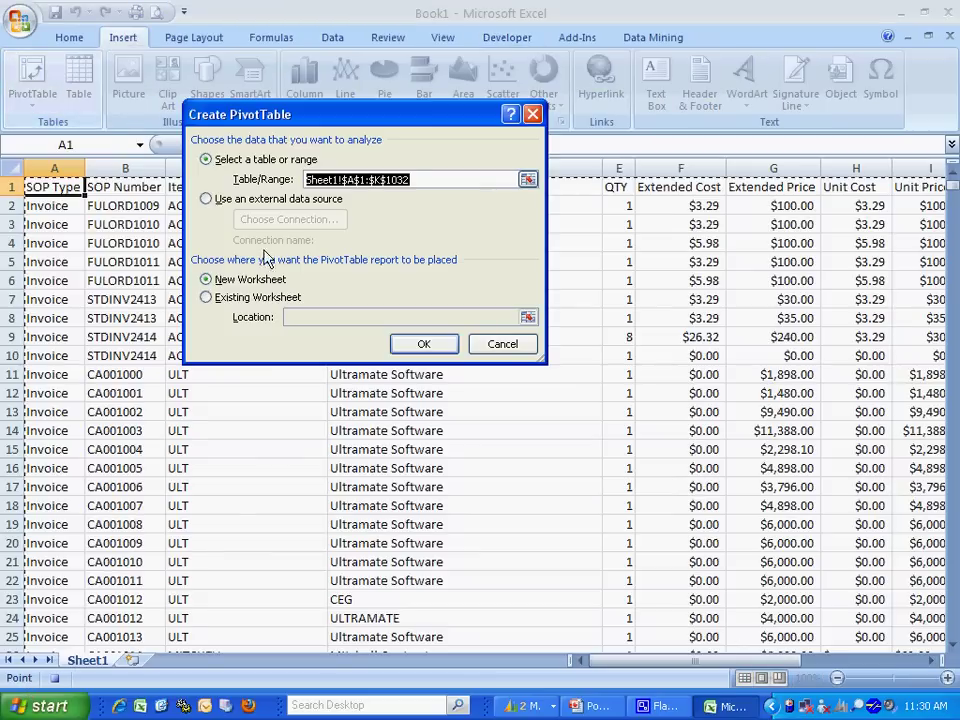
pyautogui.click(423, 343)
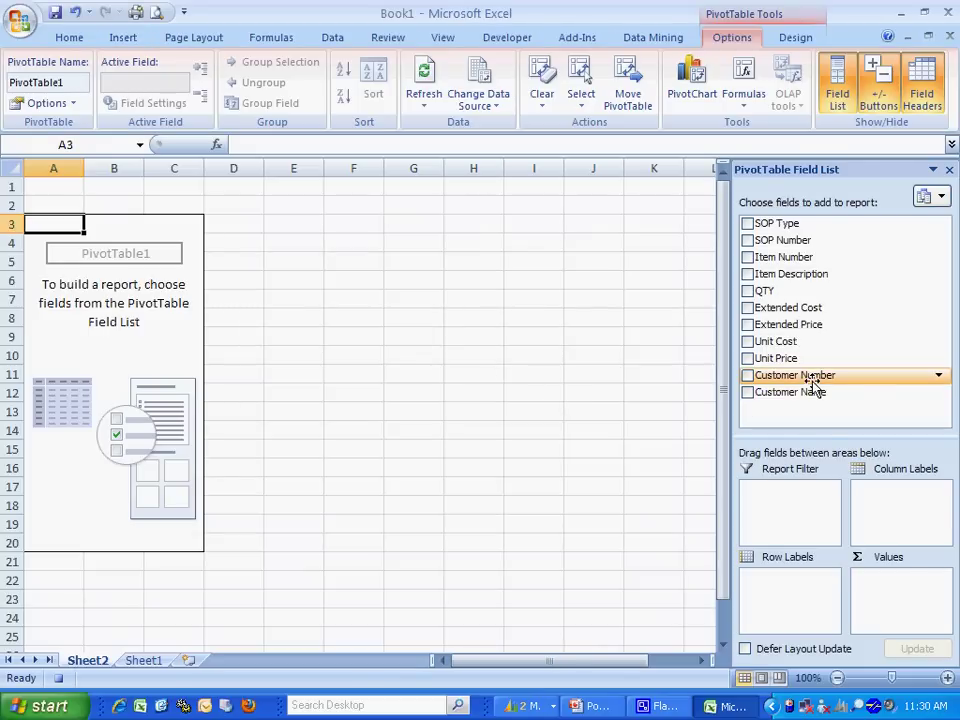
pyautogui.moveTo(806, 374); pyautogui.dragTo(790, 594)
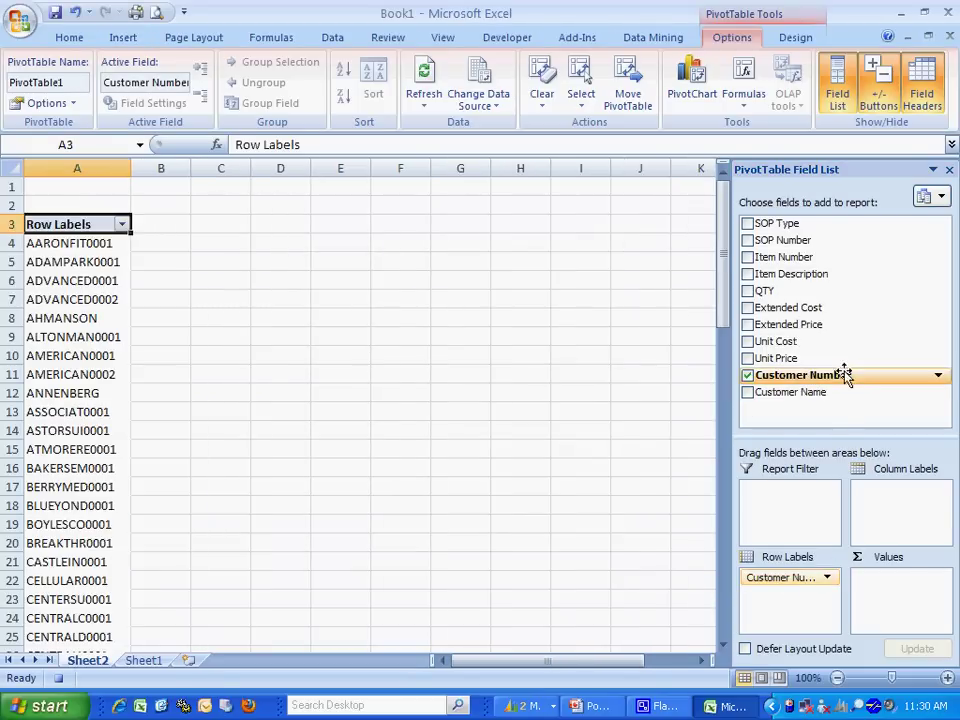
pyautogui.moveTo(810, 324); pyautogui.dragTo(884, 583)
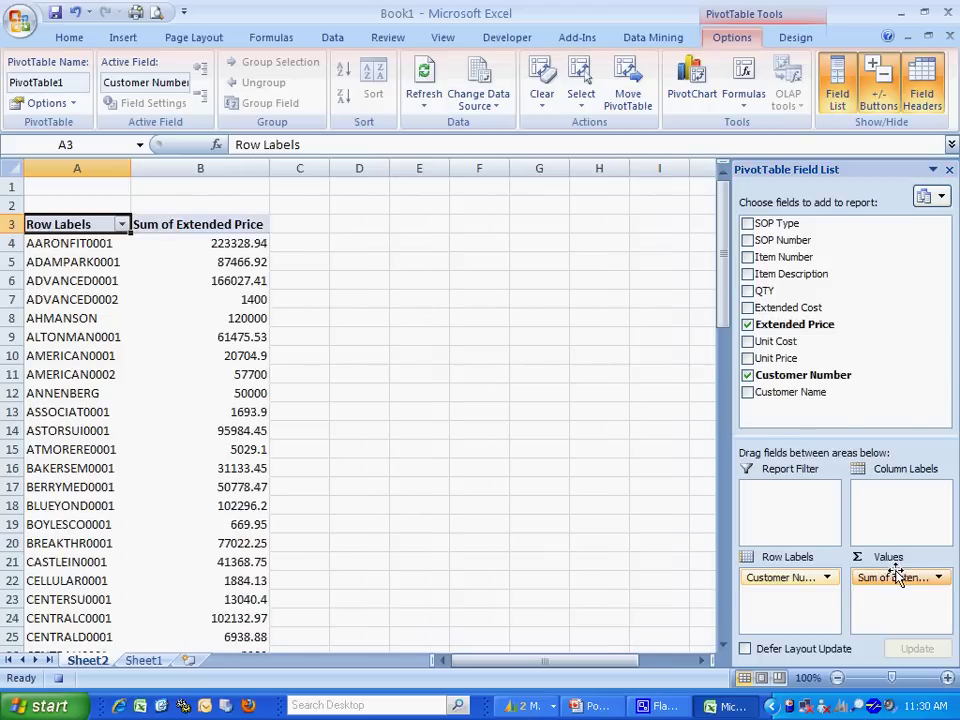
pyautogui.moveTo(797, 307); pyautogui.dragTo(866, 592)
# Format Sum of Extended Price as currency with 0 decimal places
pyautogui.click(873, 578)
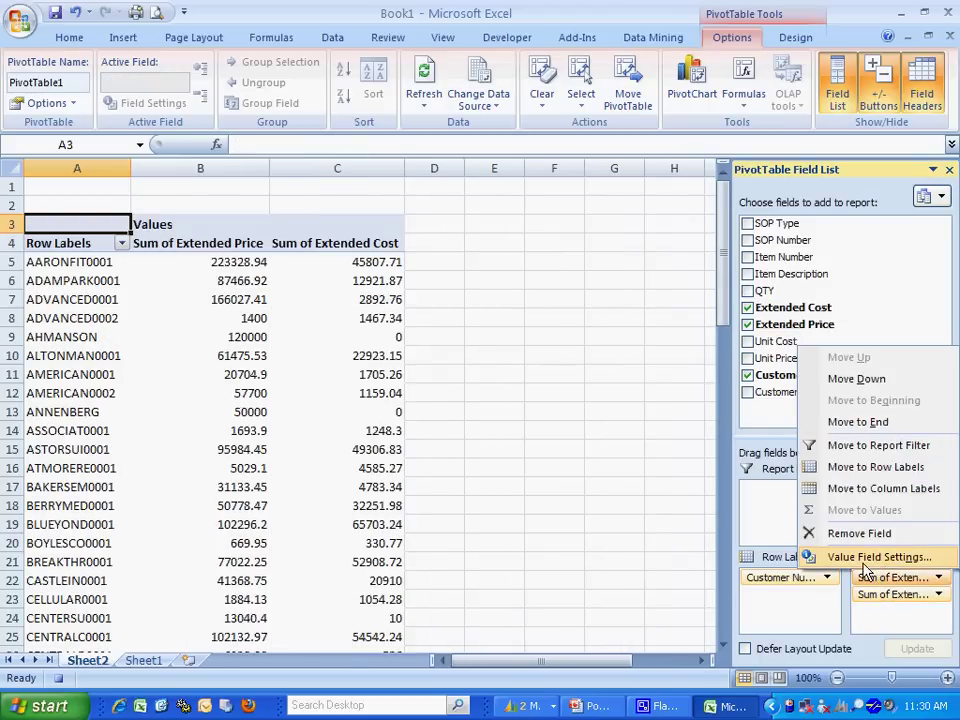
pyautogui.click(876, 557)
pyautogui.click(248, 361)
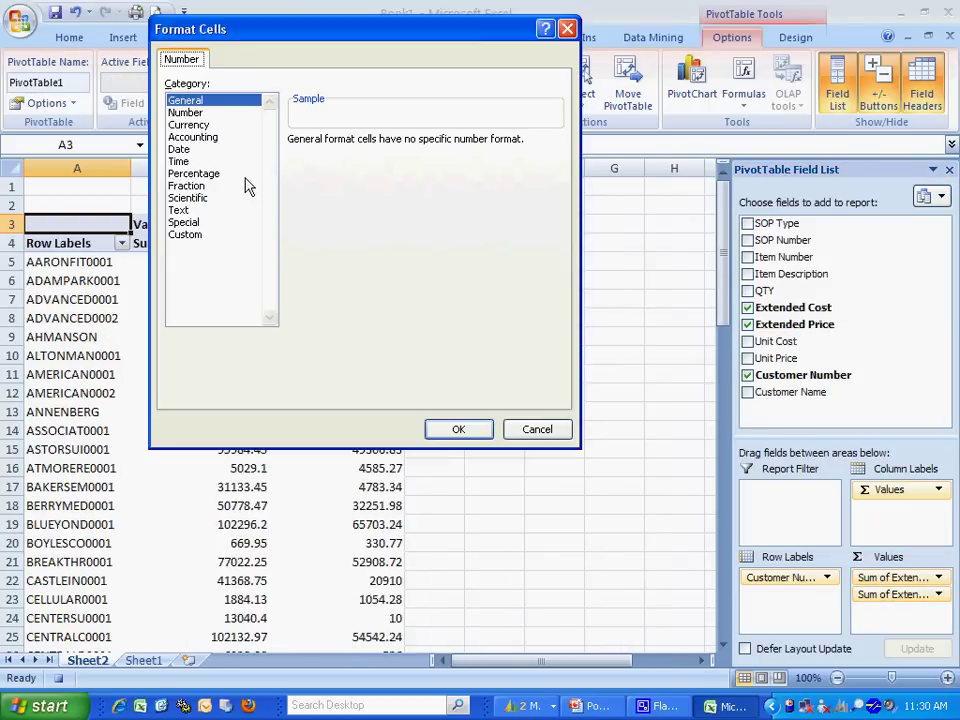
pyautogui.click(189, 124)
pyautogui.click(410, 146)
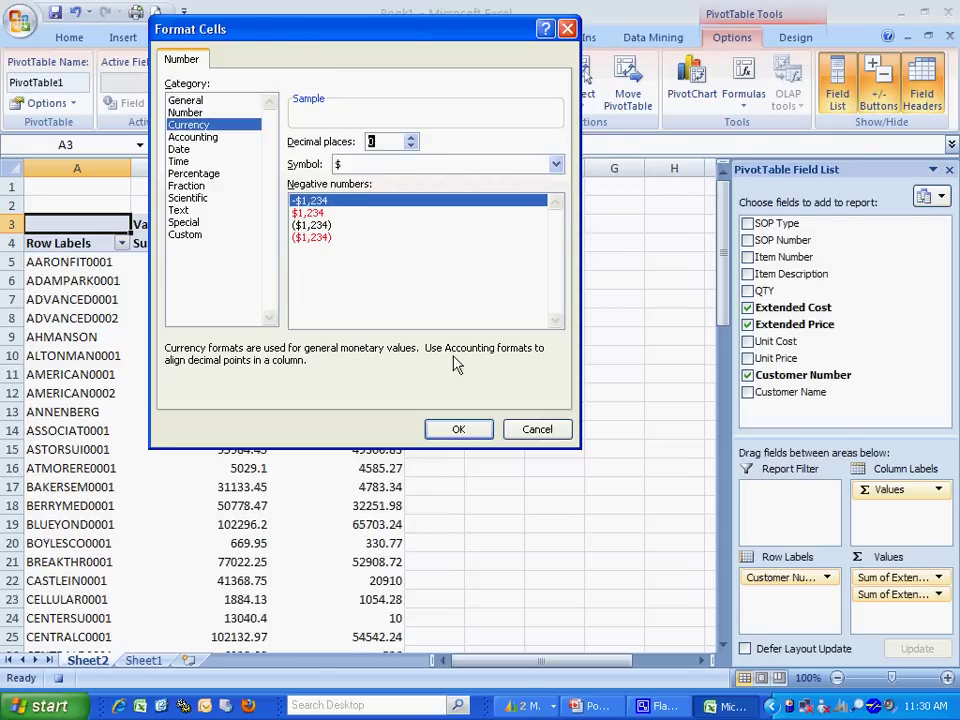
pyautogui.click(458, 430)
pyautogui.click(406, 361)
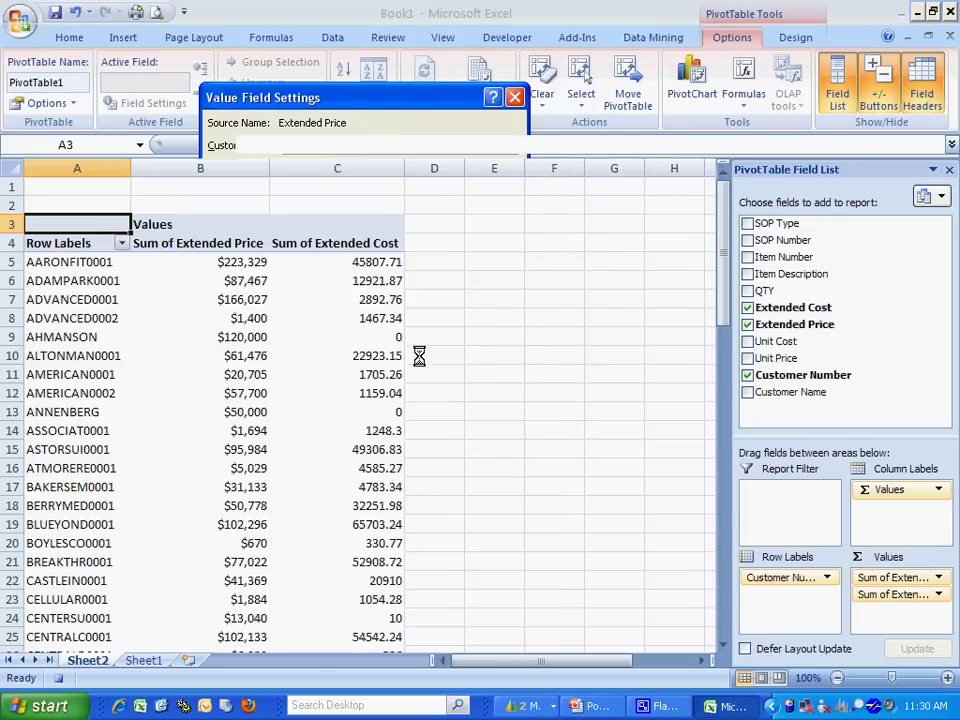
# Format Sum of Extended Cost as currency with 0 decimal places
pyautogui.click(876, 594)
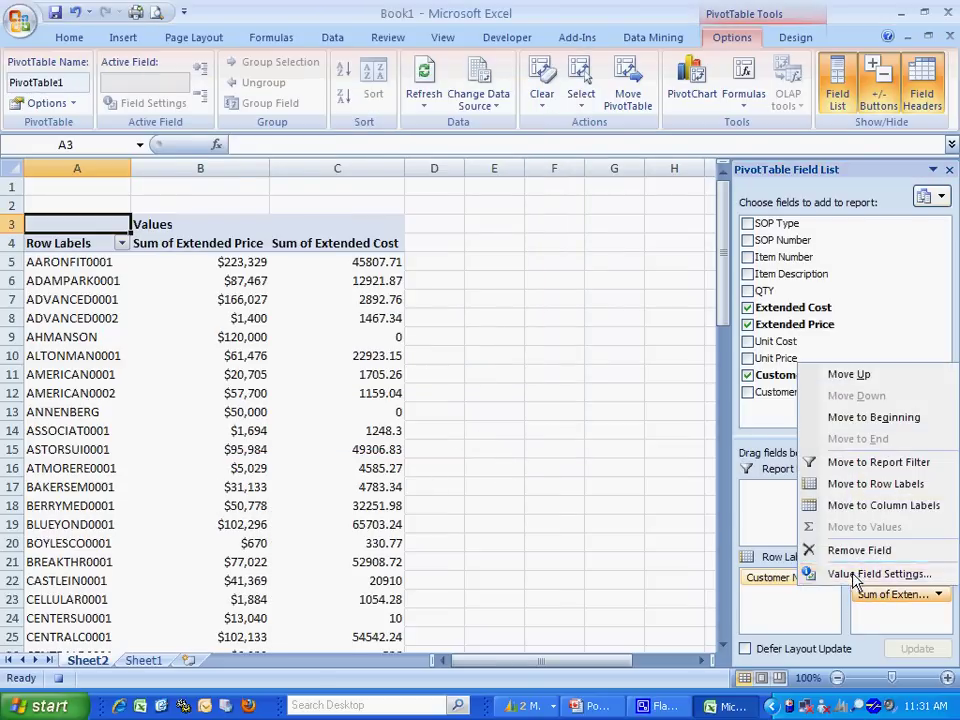
pyautogui.click(860, 573)
pyautogui.click(248, 361)
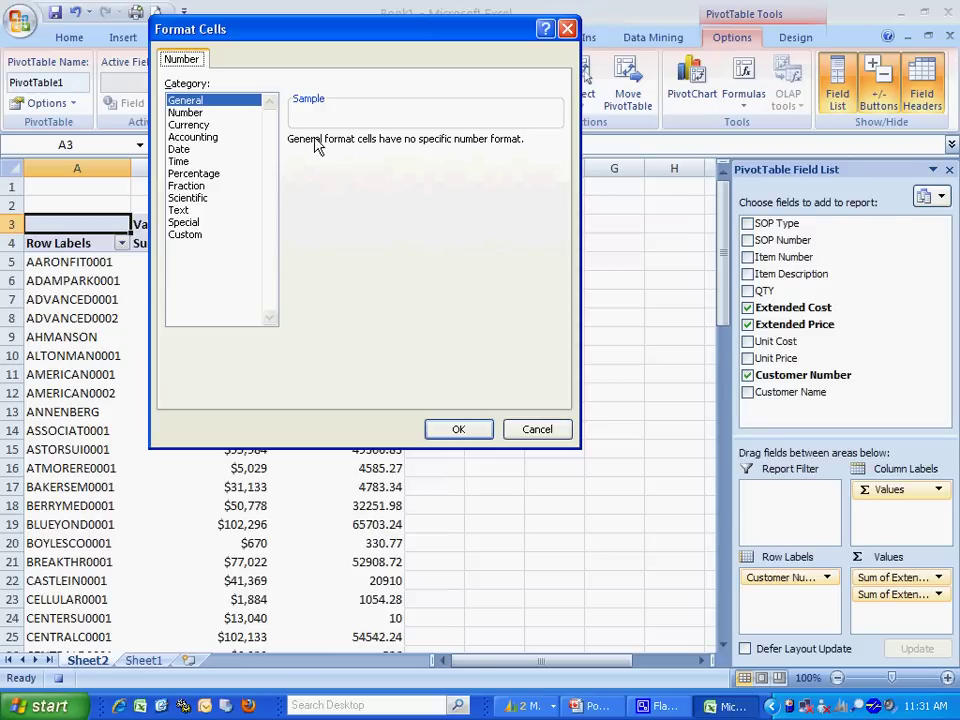
pyautogui.click(189, 124)
pyautogui.click(410, 146)
pyautogui.click(410, 146)
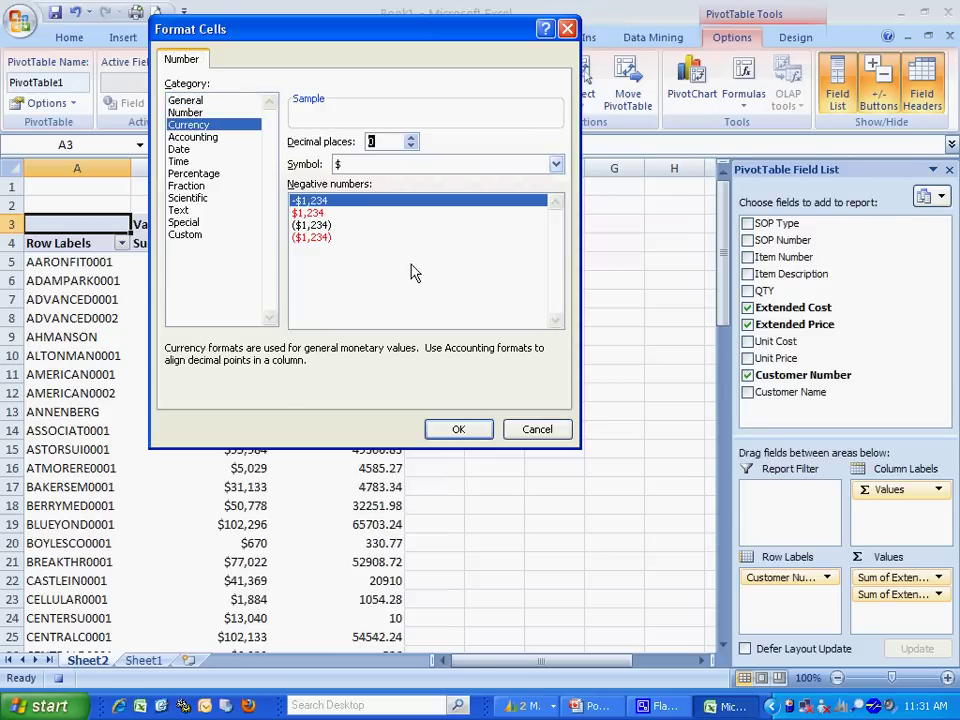
pyautogui.click(440, 428)
pyautogui.press('Return')
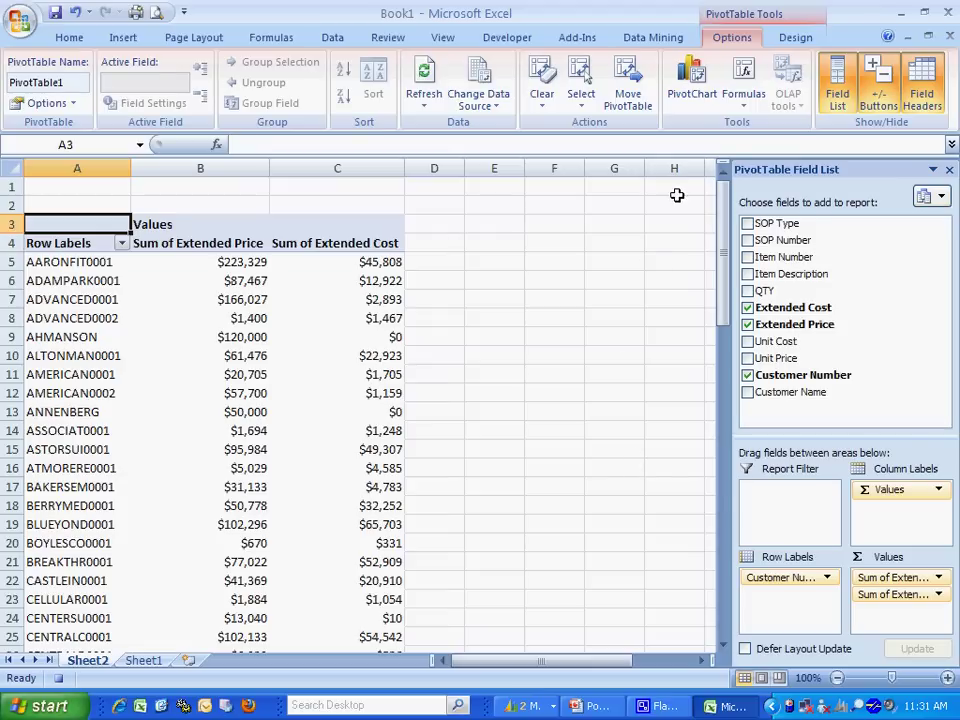
# Create calculated field Gross Profit = 'Extended Price' - 'Extended Cost' in the pivot
pyautogui.click(746, 96)
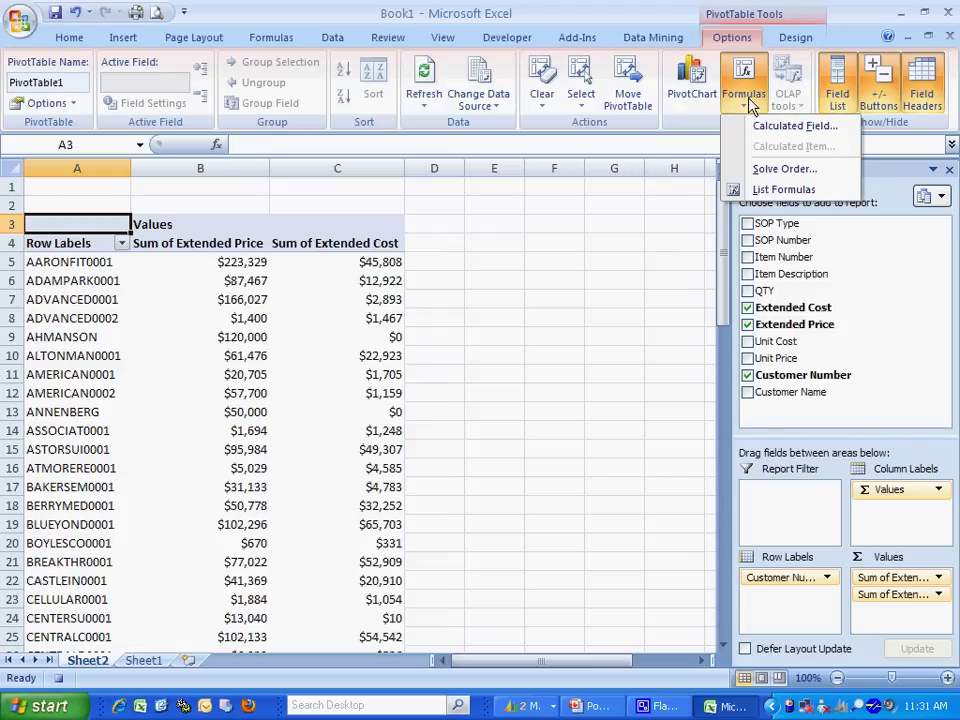
pyautogui.click(755, 127)
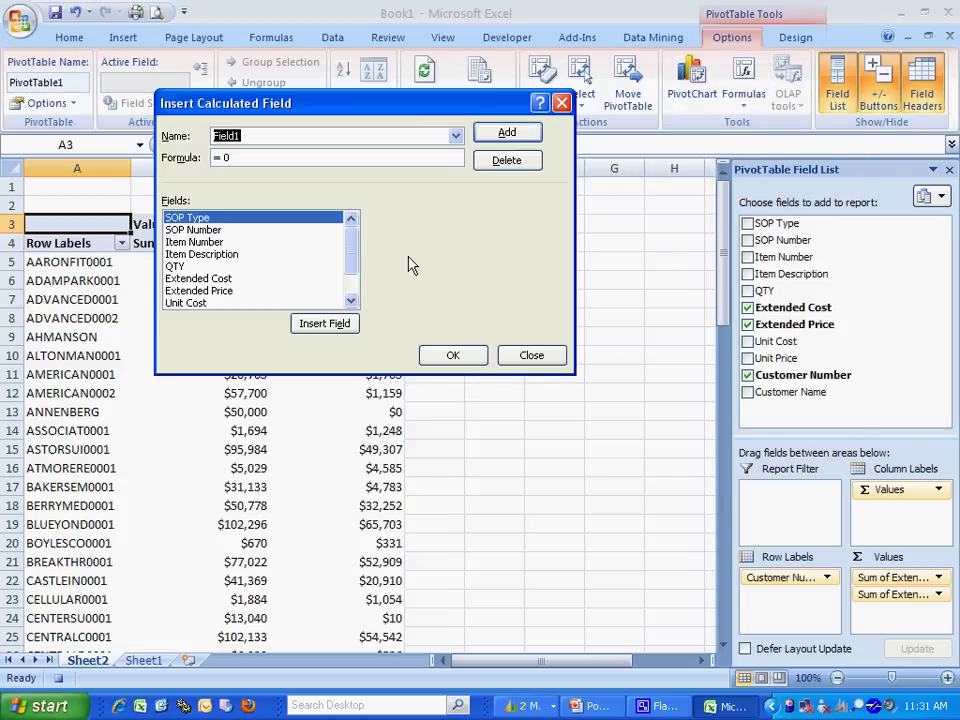
pyautogui.write('Gross Profit')
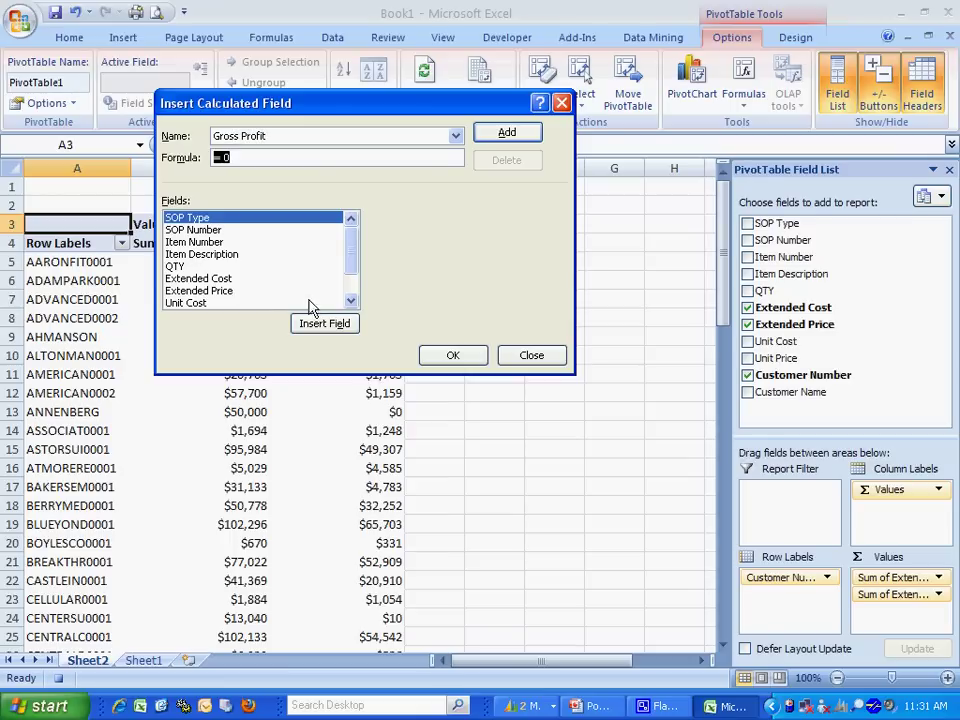
pyautogui.click(250, 290)
pyautogui.click(320, 325)
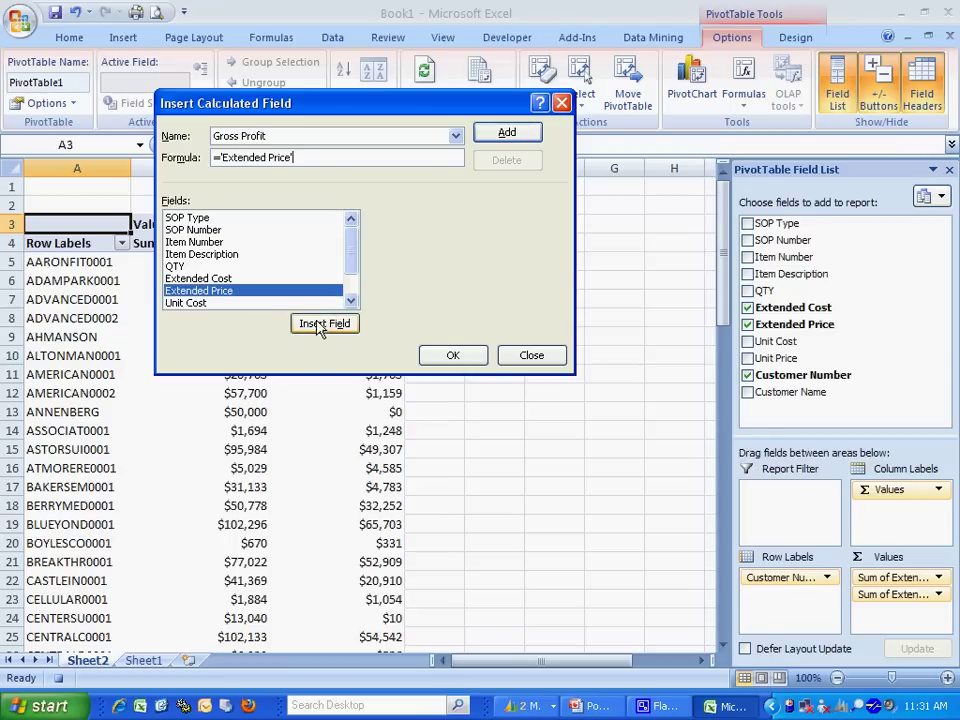
pyautogui.write('-')
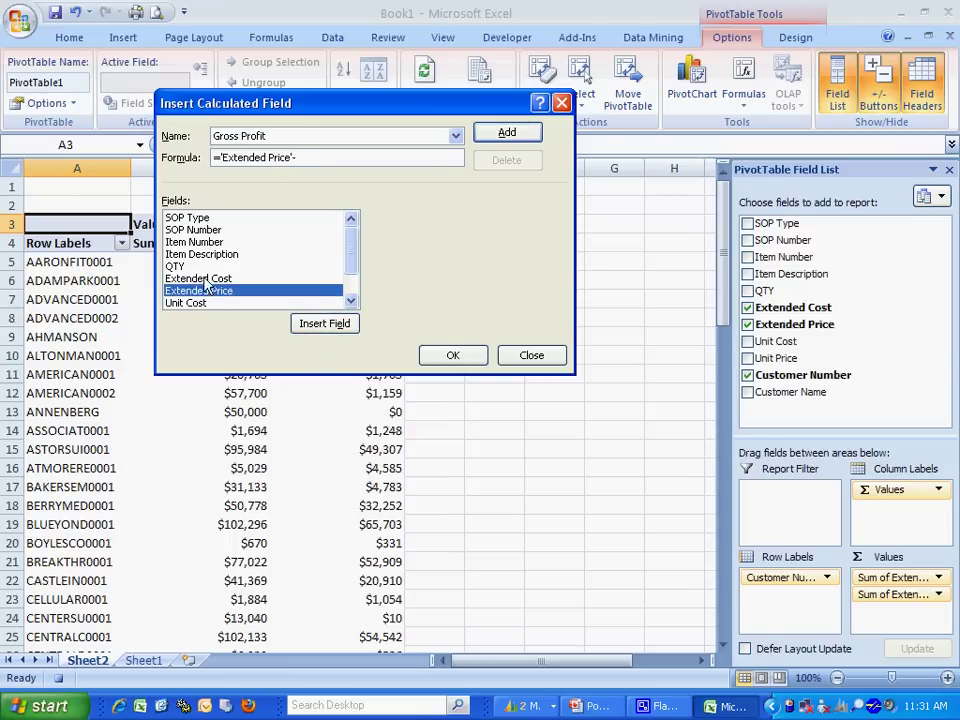
pyautogui.click(250, 278)
pyautogui.click(322, 324)
pyautogui.click(448, 355)
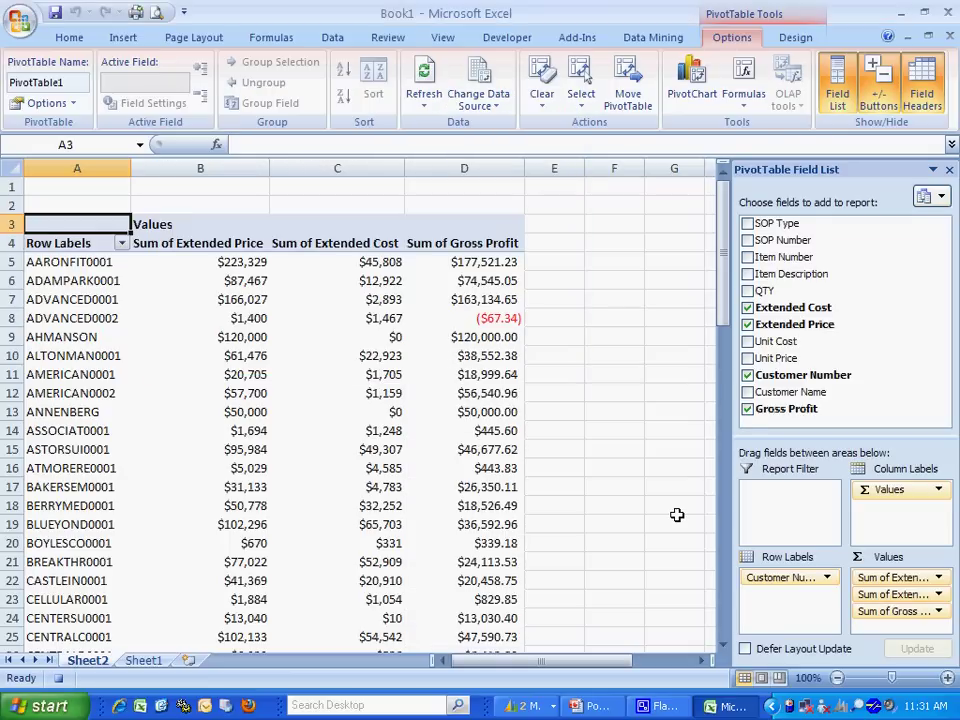
# Format Sum of Gross Profit as currency with 0 decimal places
pyautogui.click(893, 613)
pyautogui.click(880, 590)
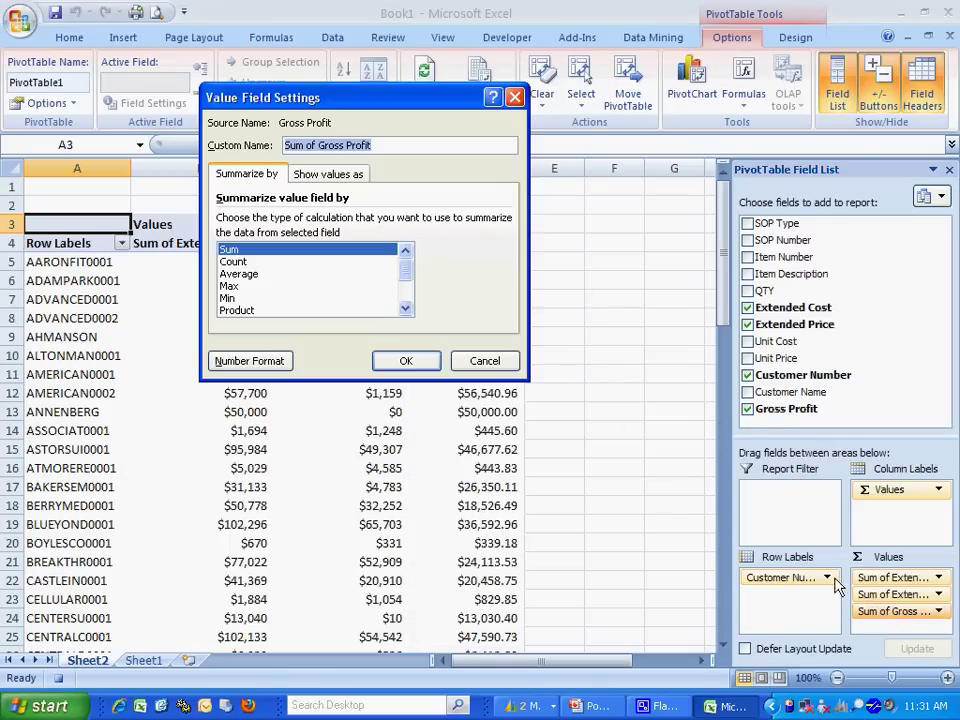
pyautogui.click(216, 361)
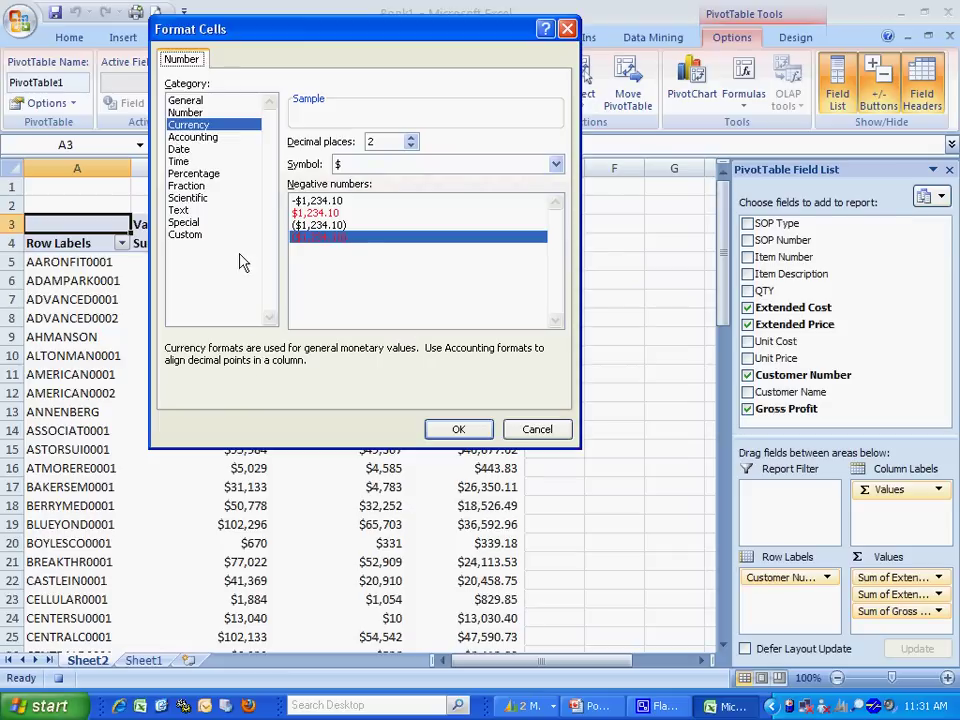
pyautogui.click(410, 146)
pyautogui.click(410, 146)
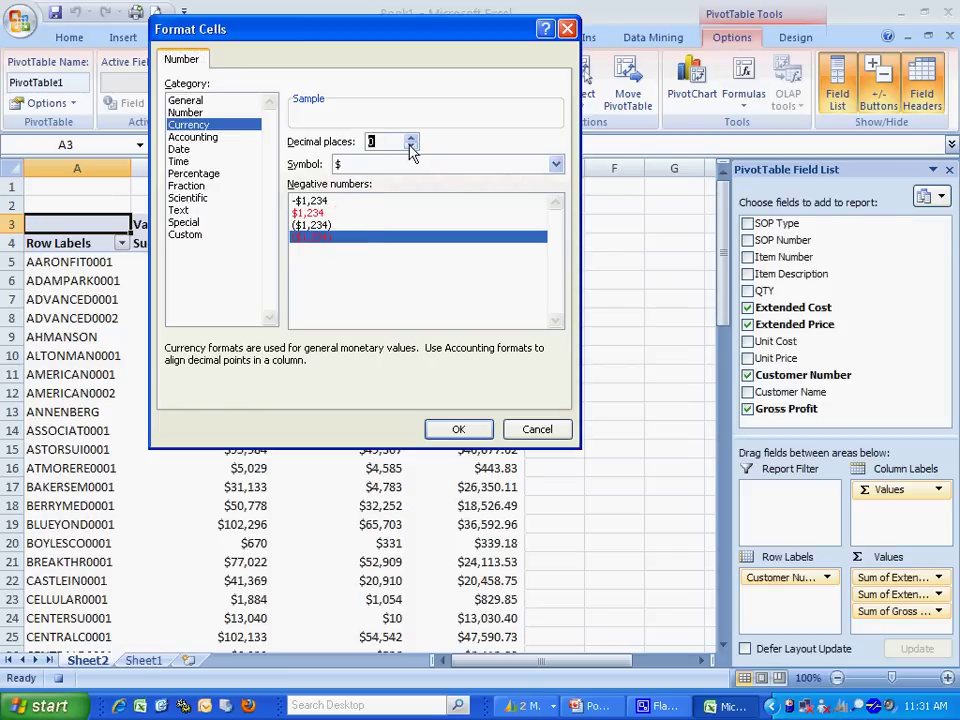
pyautogui.click(458, 429)
pyautogui.click(410, 362)
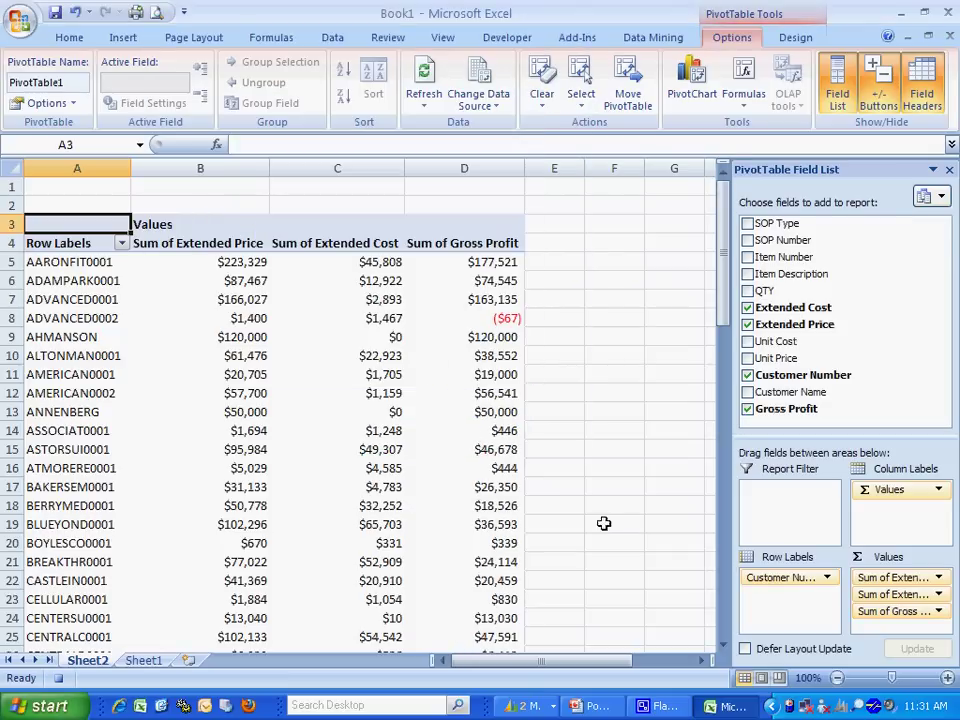
# Sort Customer Number rows descending by Sum of Extended Price
pyautogui.click(102, 263)
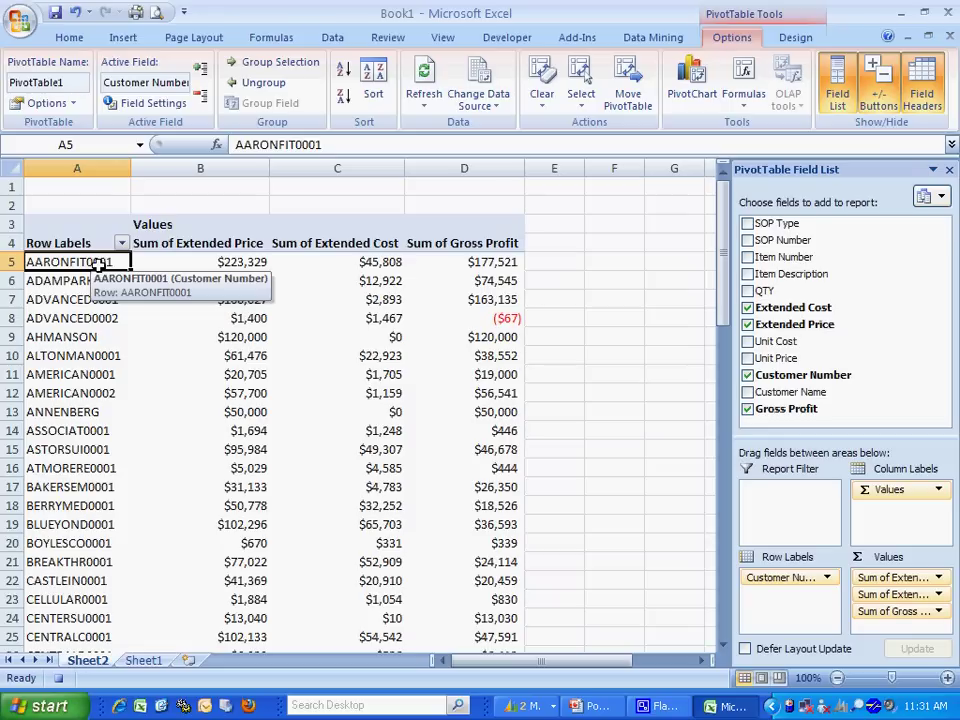
pyautogui.rightClick(98, 262)
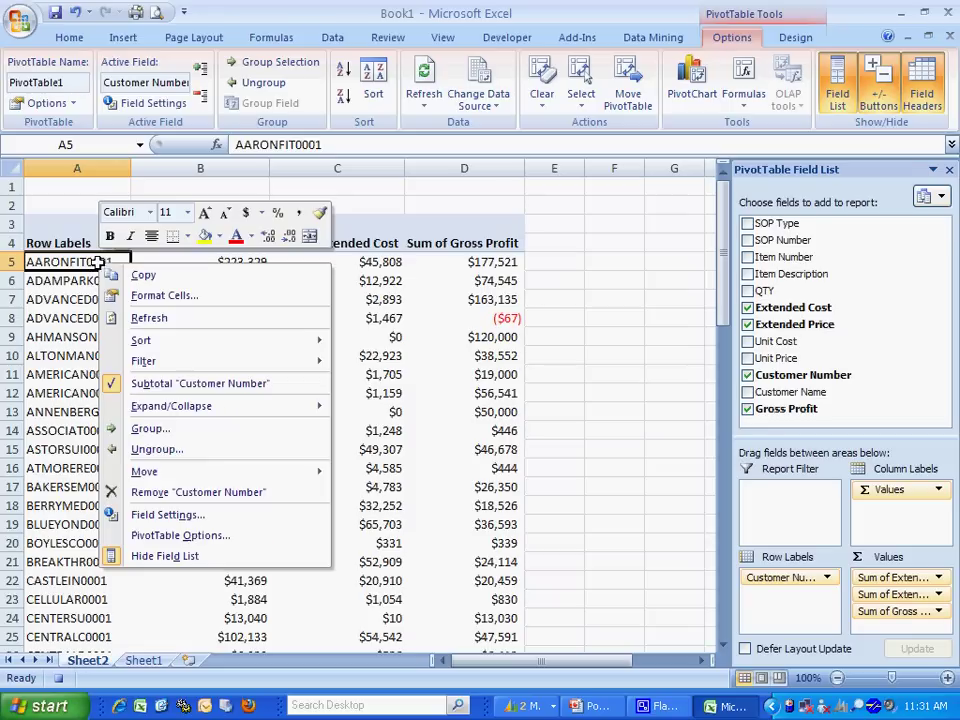
pyautogui.moveTo(318, 342)
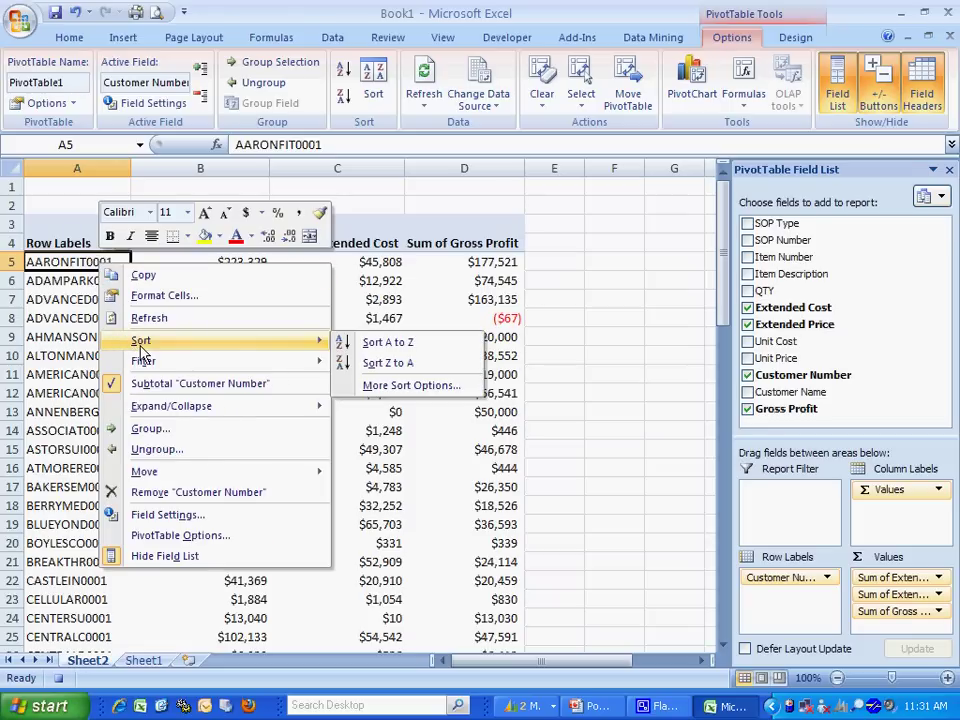
pyautogui.click(398, 385)
pyautogui.click(263, 346)
pyautogui.click(514, 367)
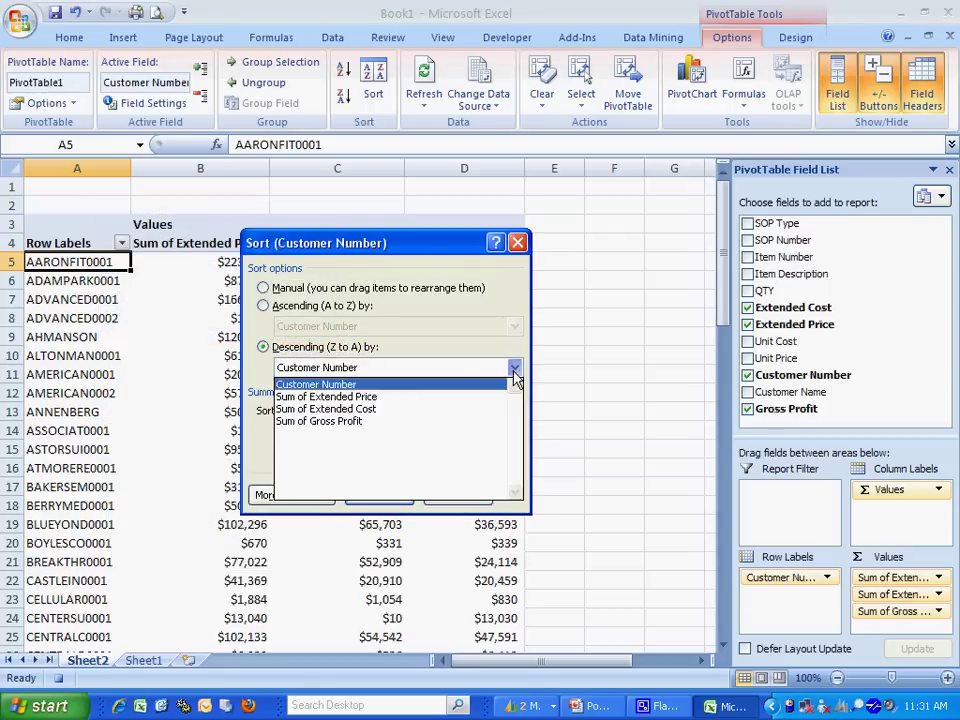
pyautogui.click(487, 397)
pyautogui.click(383, 496)
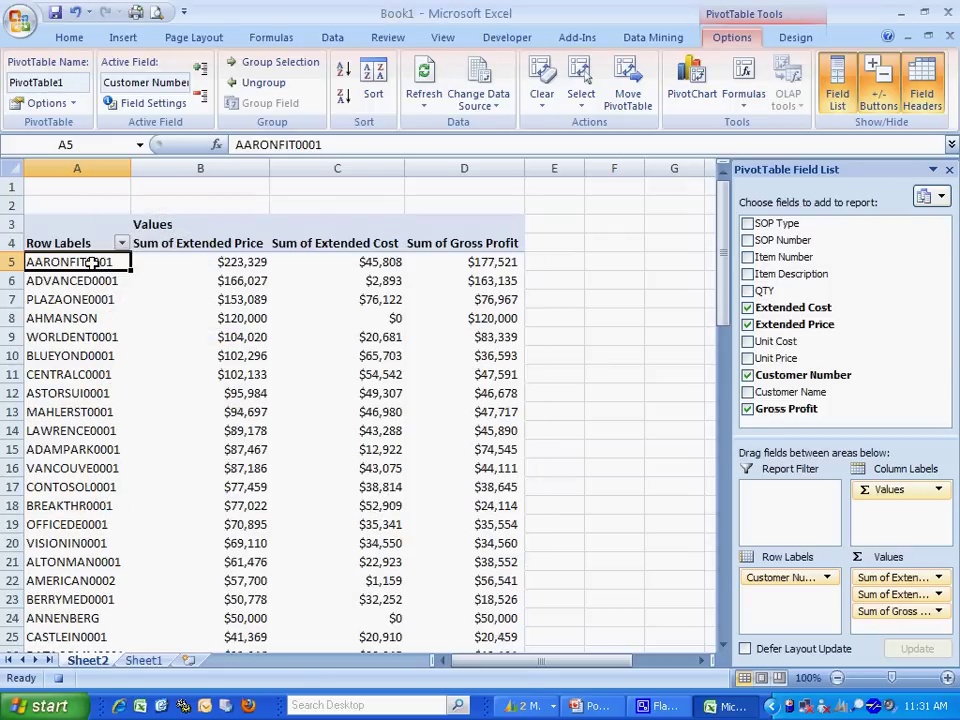
# Filter the customers to the Top 10, giving a $1,250,754 grand total
pyautogui.rightClick(96, 266)
pyautogui.moveTo(231, 363)
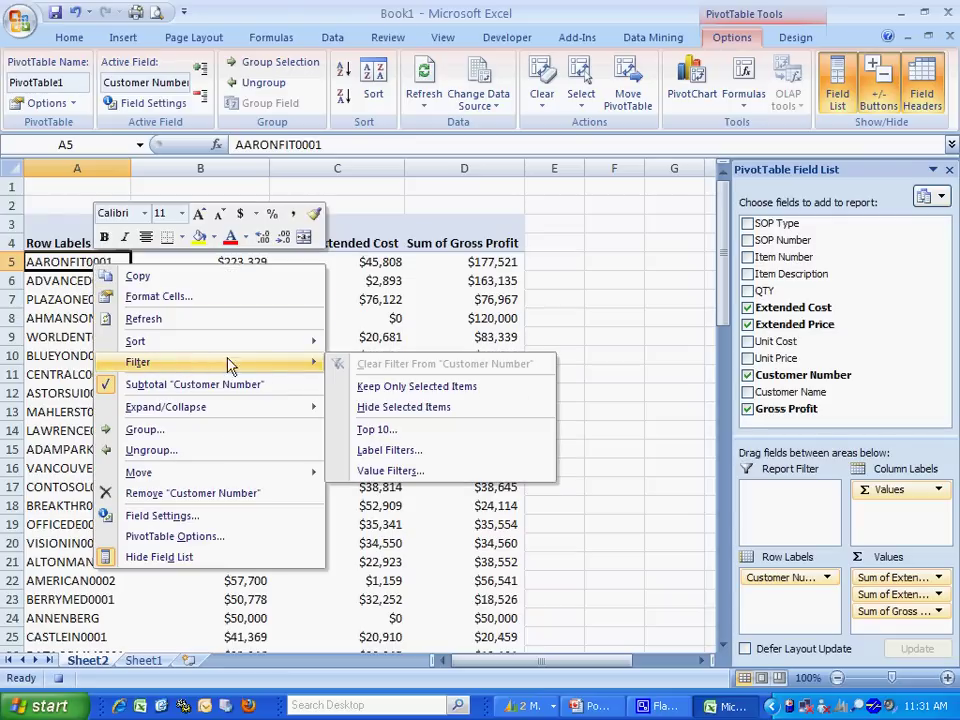
pyautogui.click(388, 430)
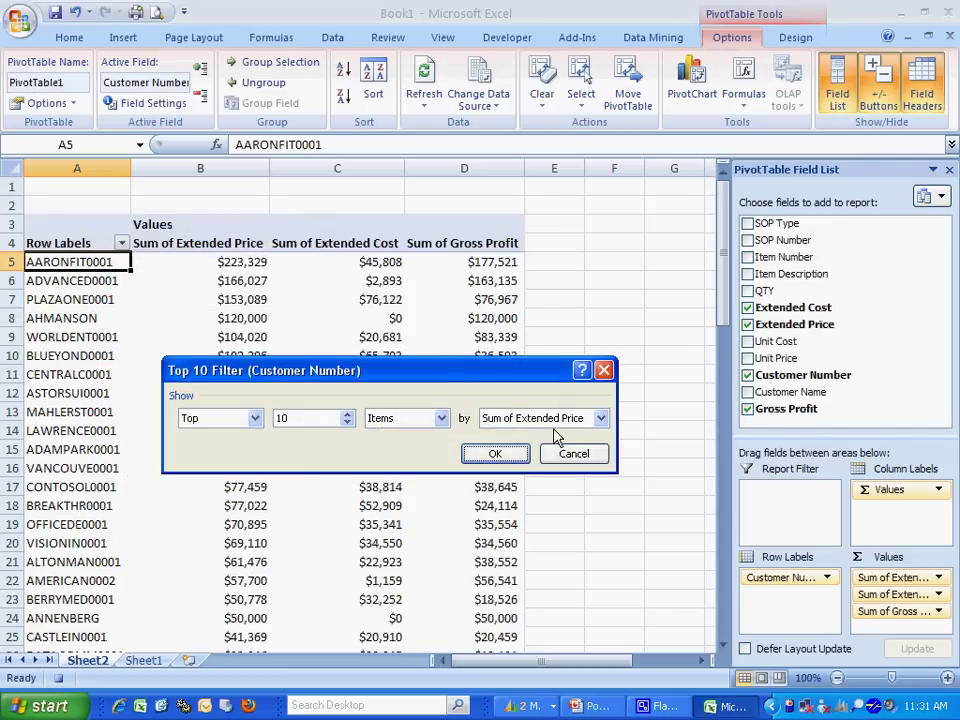
pyautogui.click(511, 462)
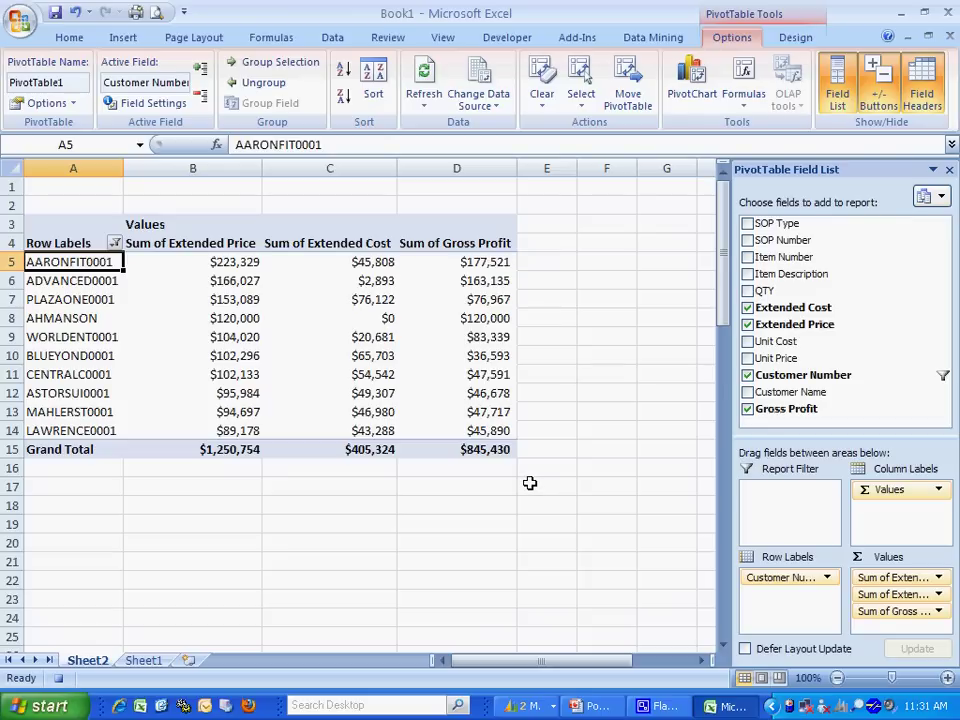
# Insert a clustered column PivotChart and move it to new chart sheet Chart1
pyautogui.click(691, 85)
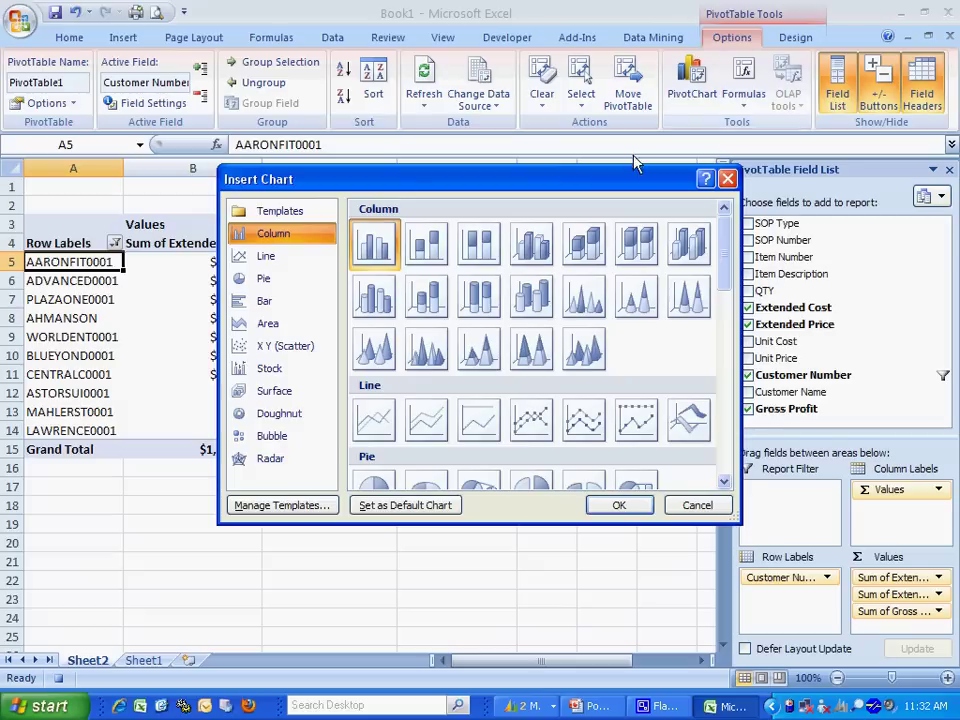
pyautogui.click(620, 504)
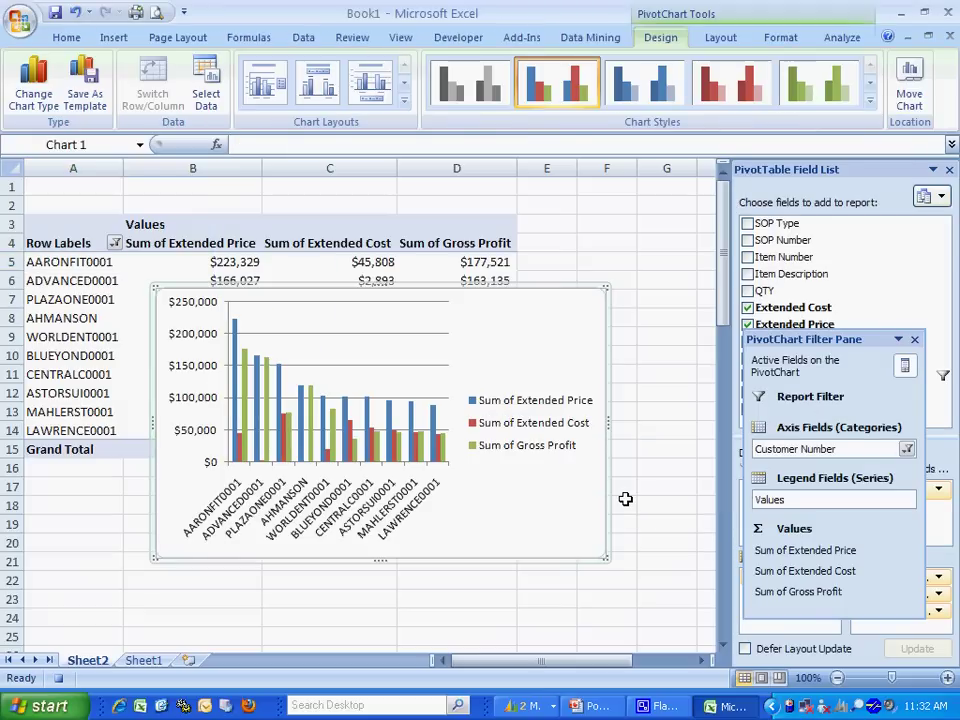
pyautogui.rightClick(494, 320)
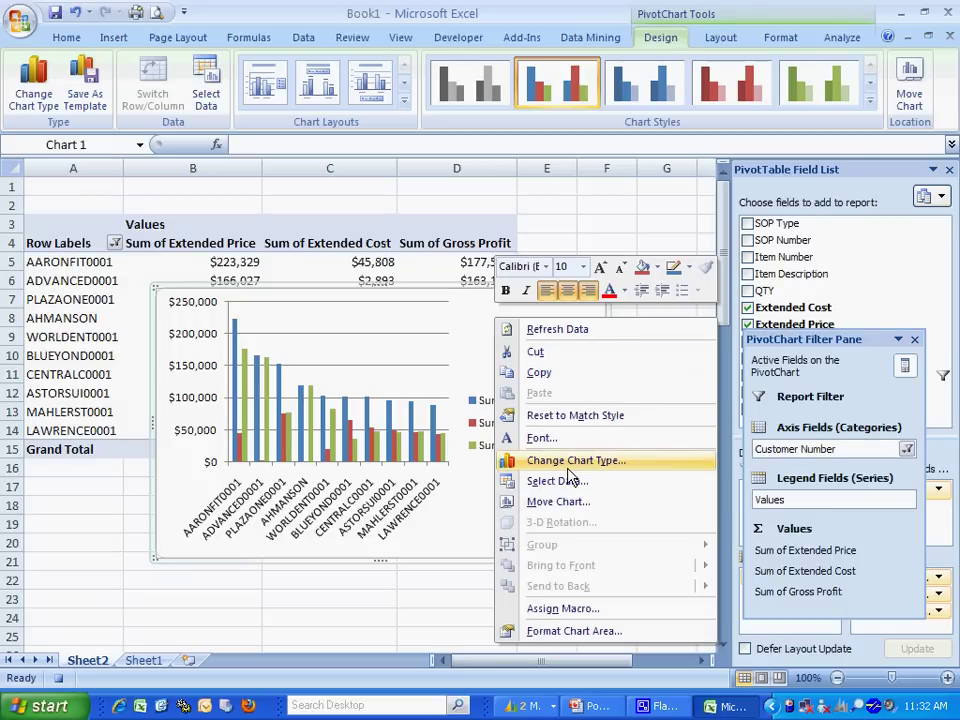
pyautogui.click(570, 502)
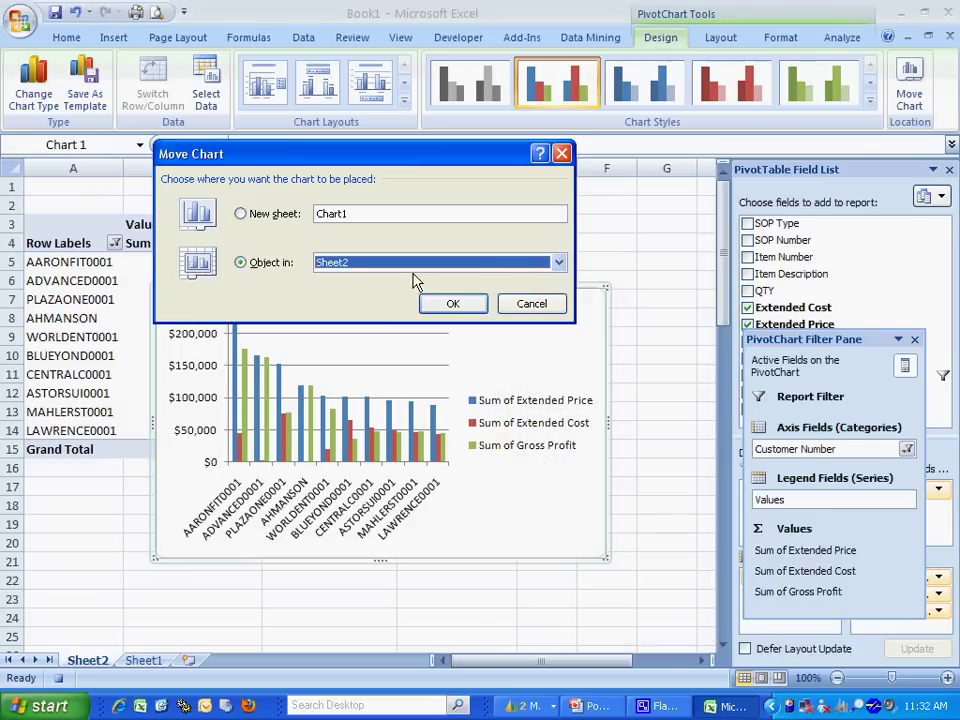
pyautogui.click(240, 213)
pyautogui.click(452, 303)
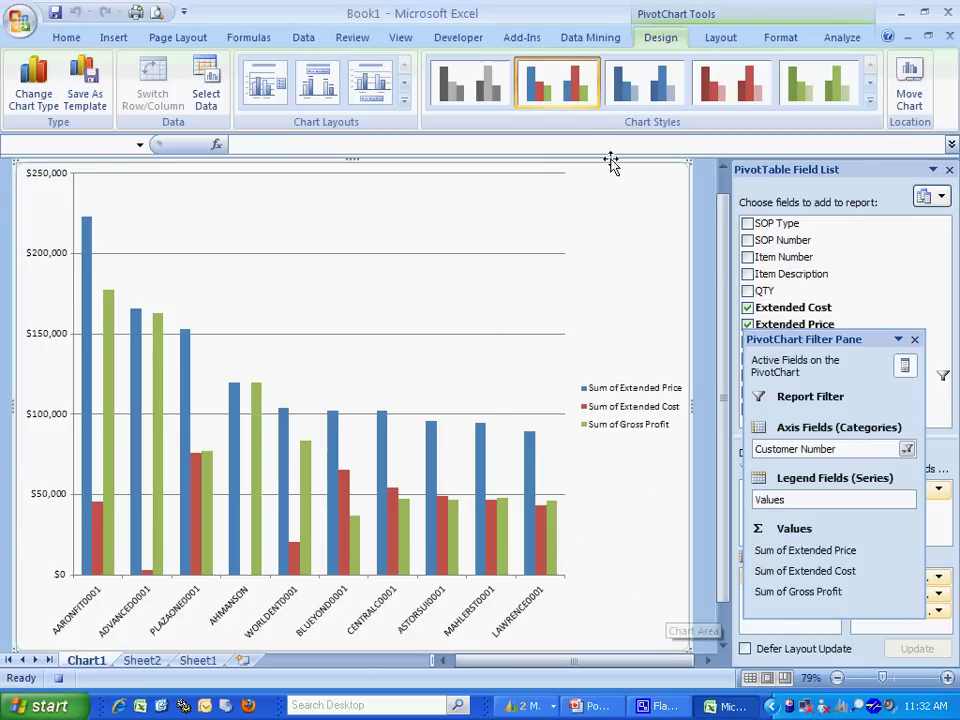
# Stop the macro recording and delete the Chart1 and Sheet2 sheets
pyautogui.click(468, 40)
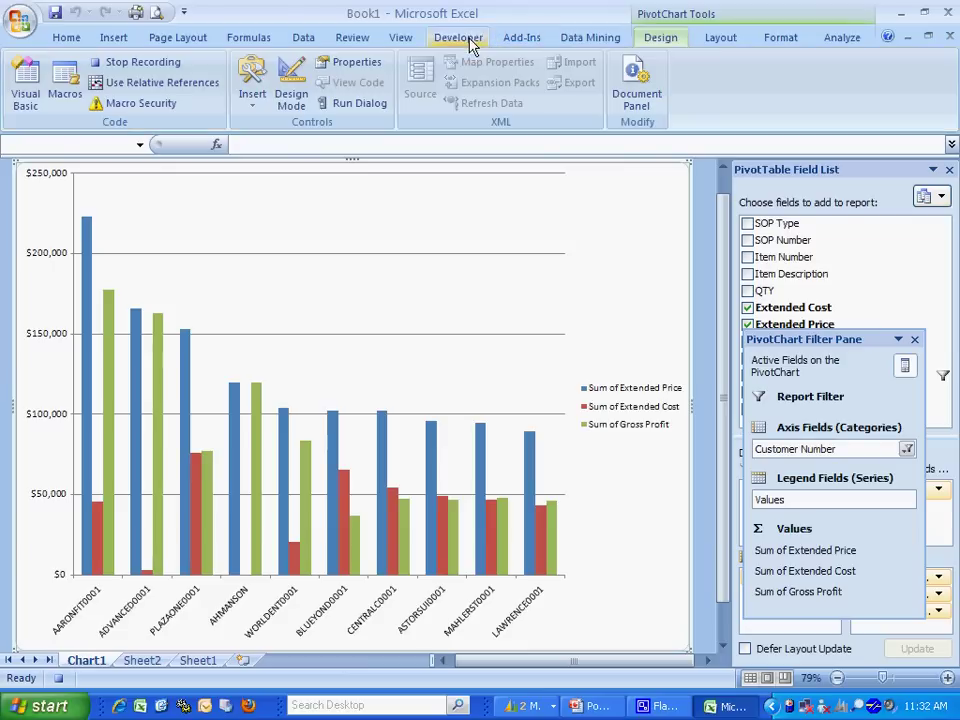
pyautogui.click(162, 66)
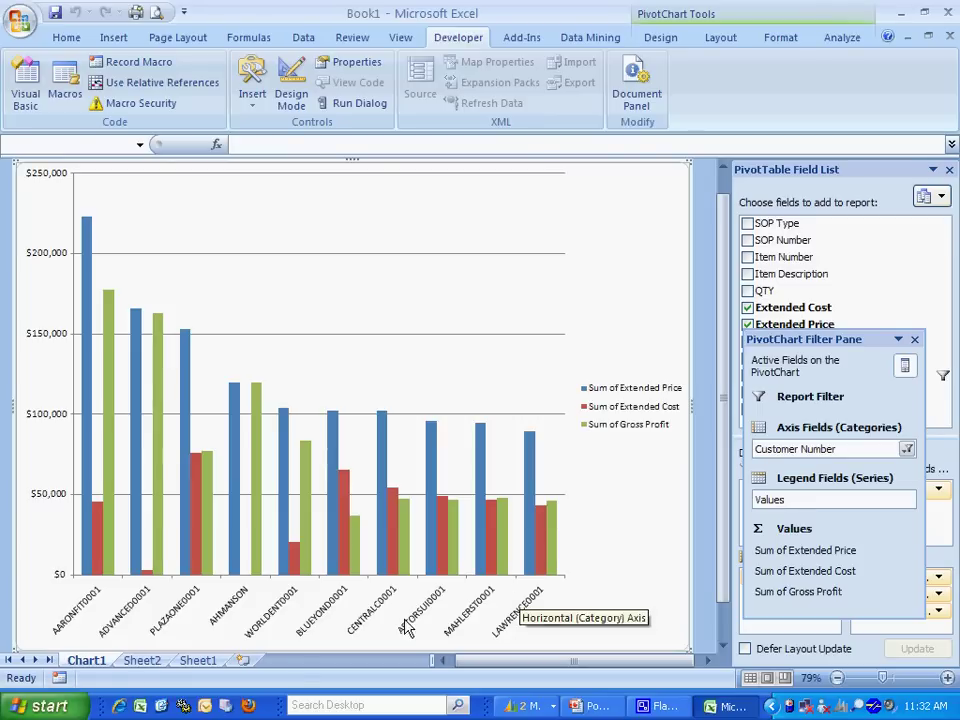
pyautogui.rightClick(93, 662)
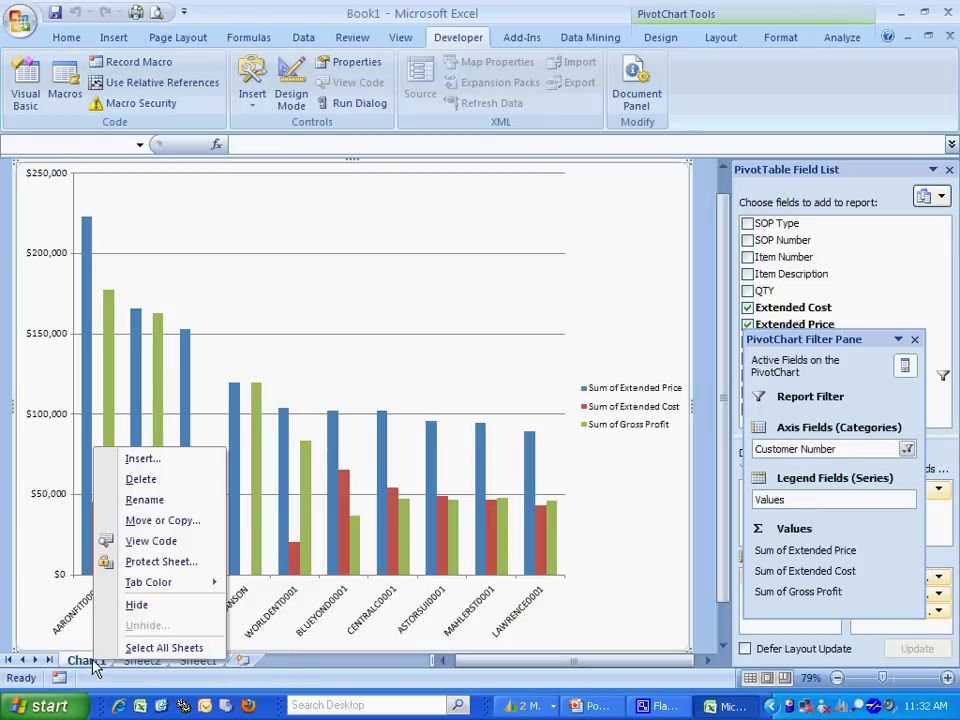
pyautogui.click(165, 479)
pyautogui.click(432, 405)
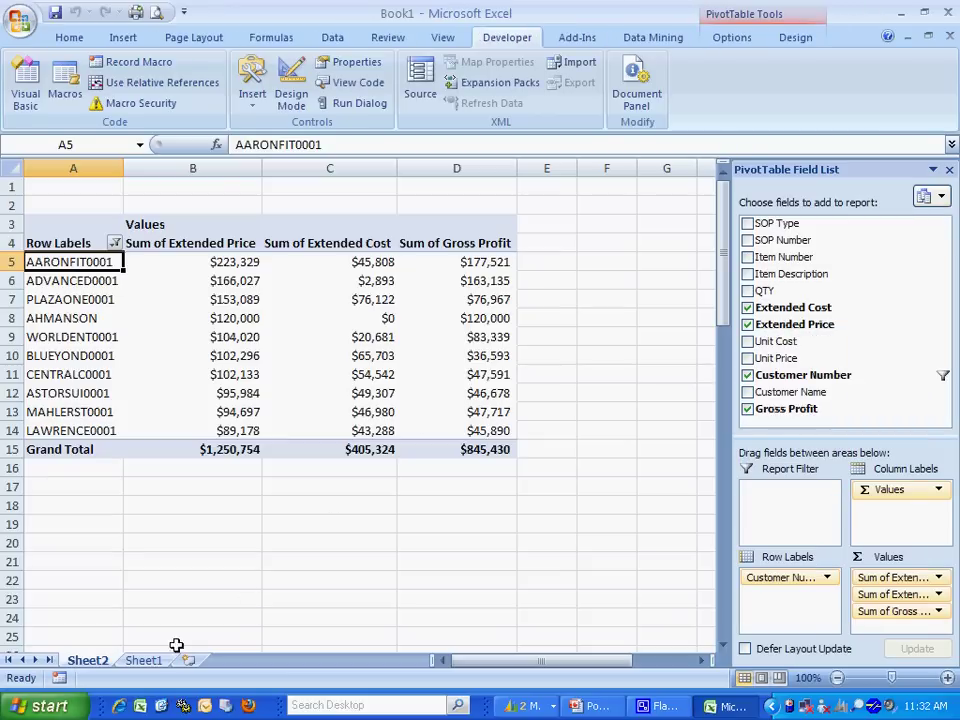
pyautogui.rightClick(90, 660)
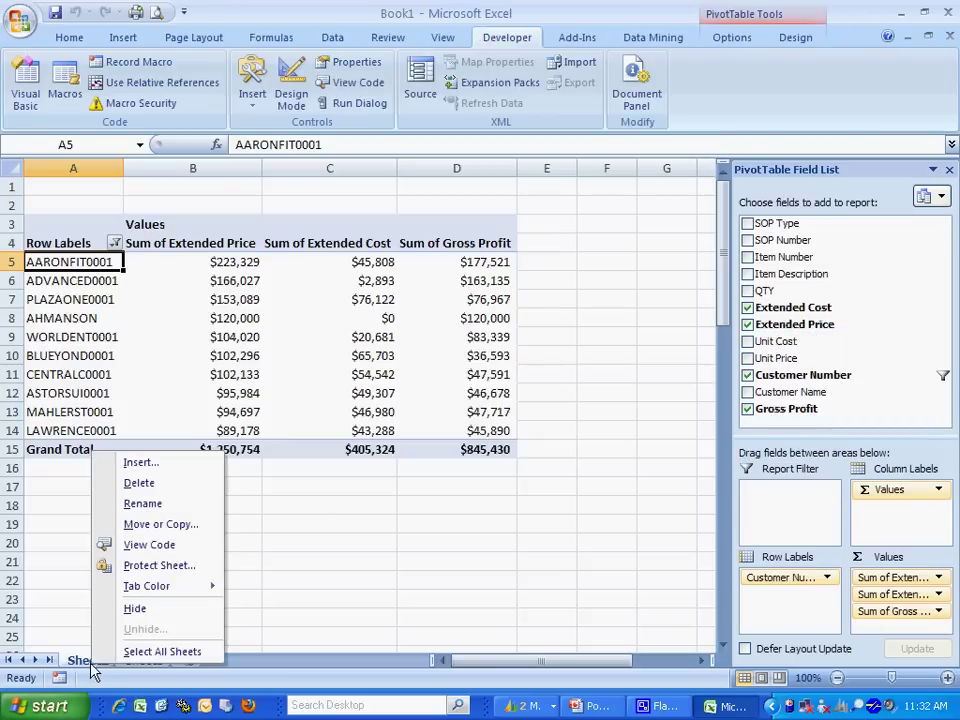
pyautogui.click(176, 485)
pyautogui.click(446, 406)
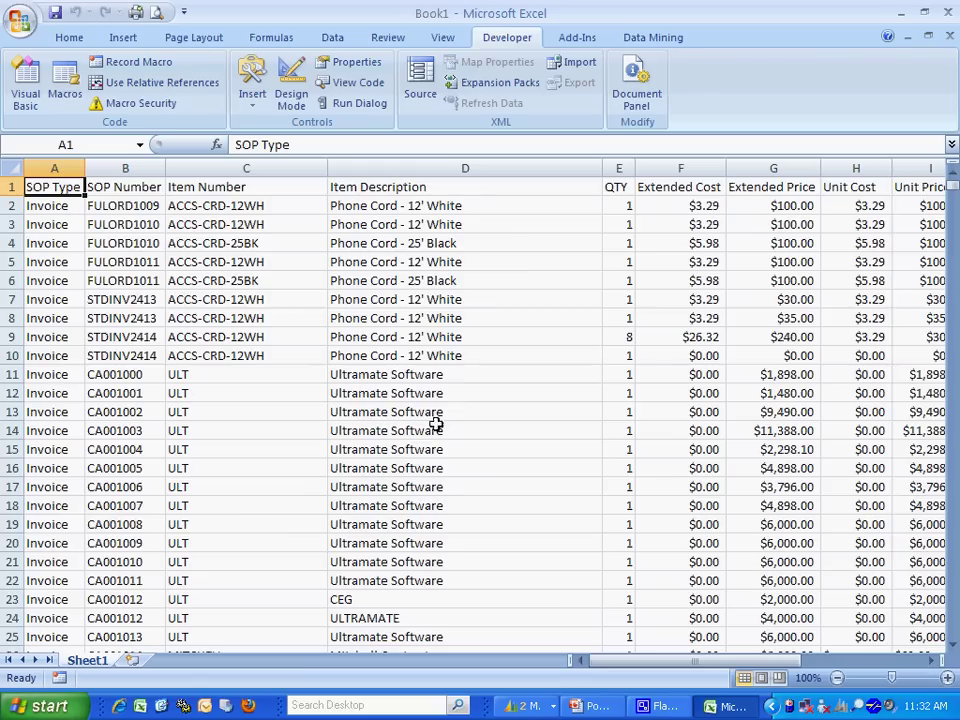
# Clear all exported data from Sheet1 and return to cell A1
pyautogui.hotkey('ctrl', 'shift', 'End')
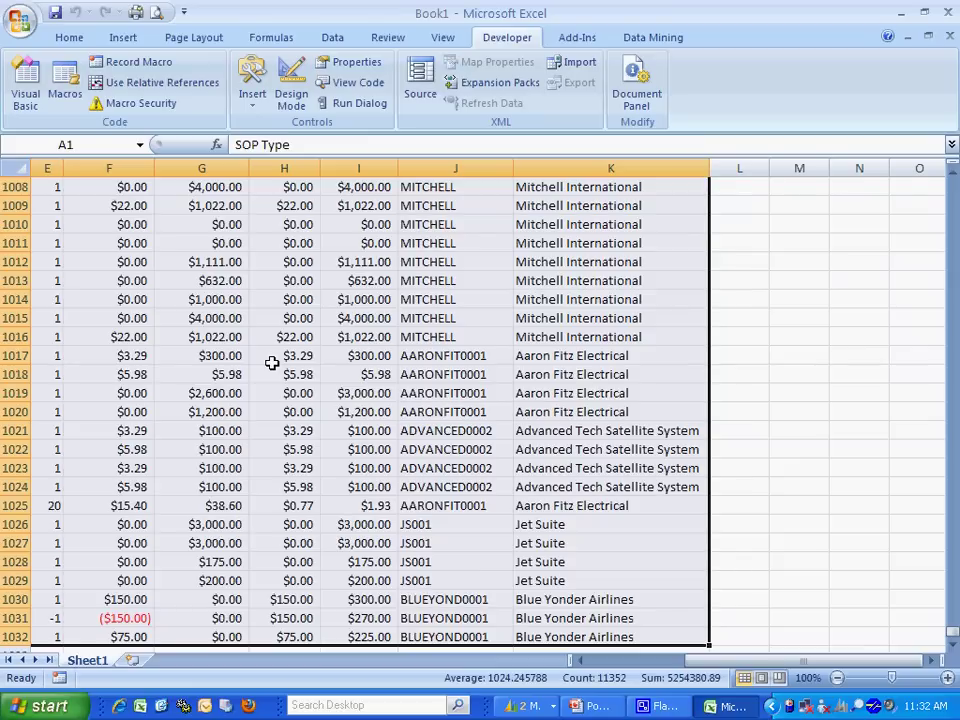
pyautogui.press('Delete')
pyautogui.hotkey('ctrl', 'Home')
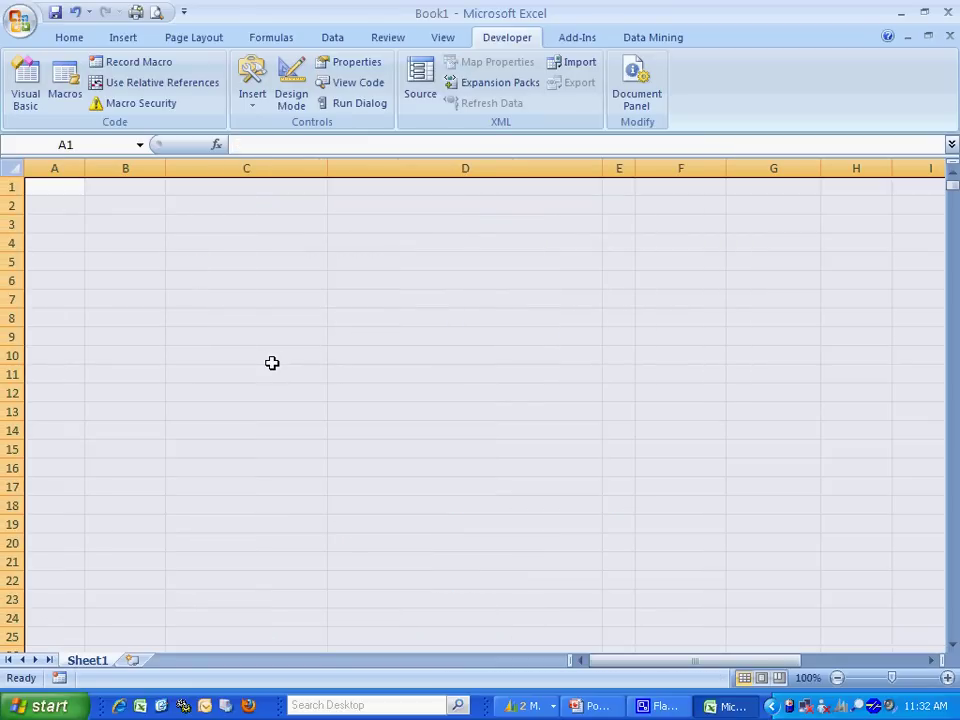
# Select cell A2 and check the macro list without running any macro
pyautogui.click(81, 203)
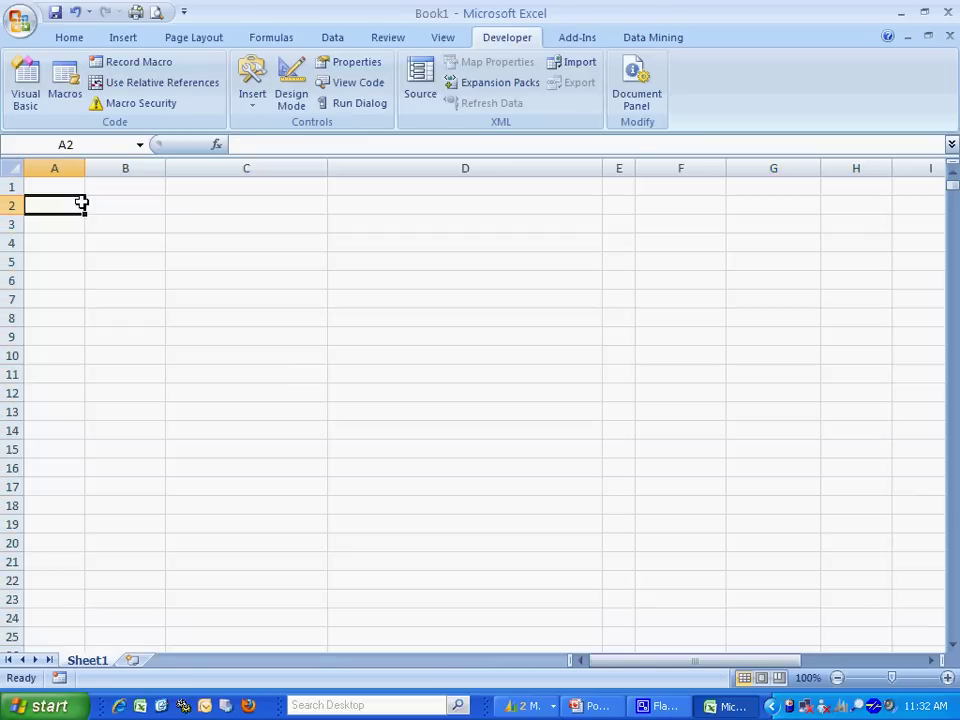
pyautogui.click(65, 80)
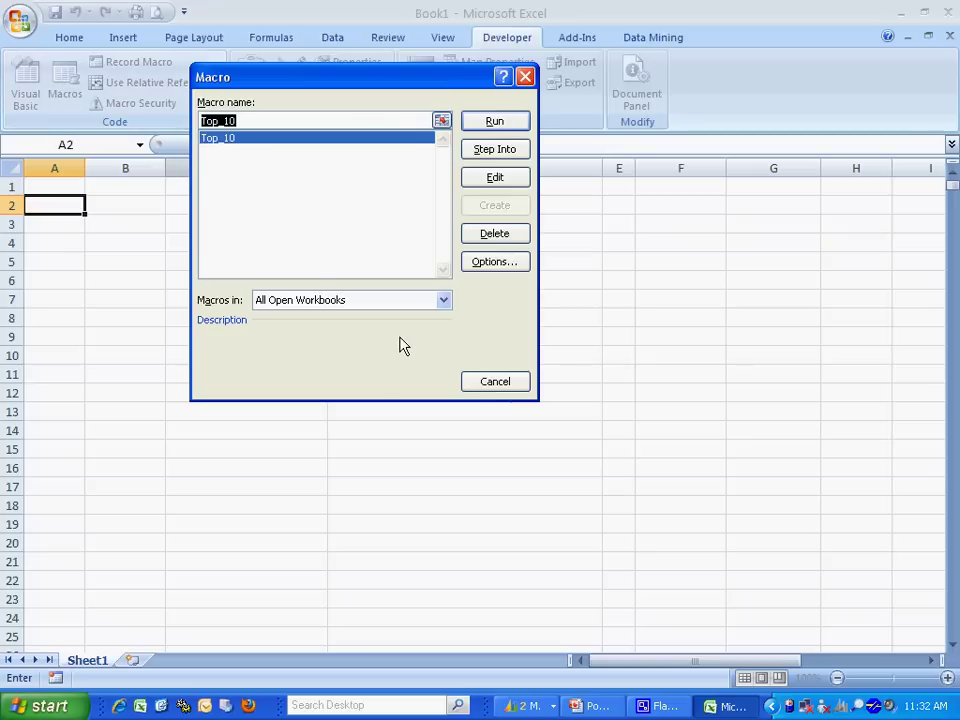
pyautogui.click(507, 381)
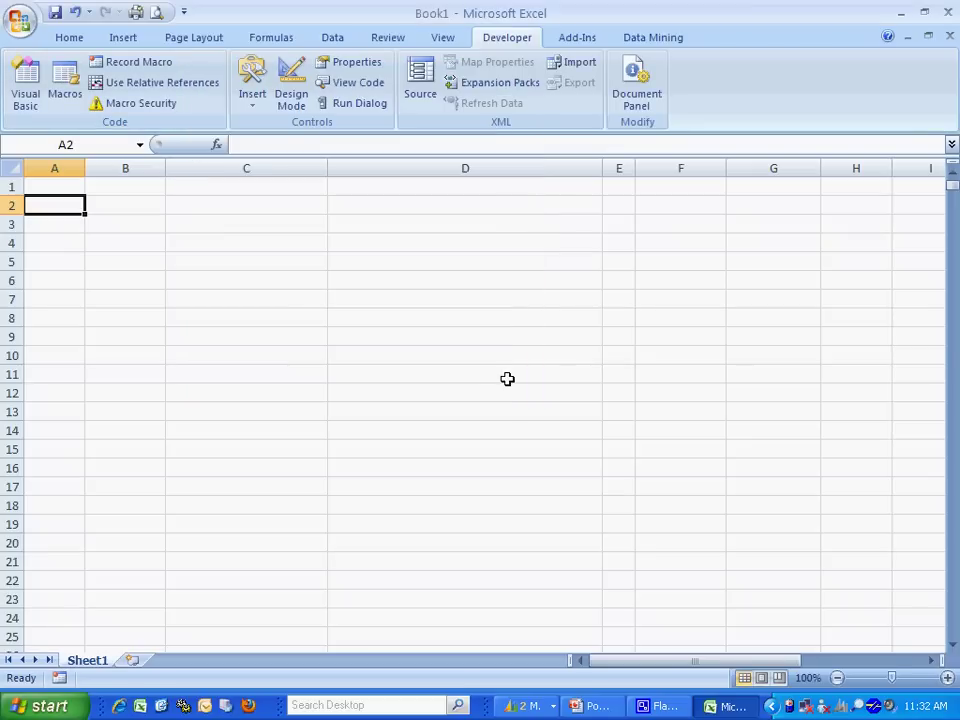
# Save as Excel Macro-Enabled Template 'NewTop10' on Local Disk (C:), overwriting the old file
pyautogui.click(54, 14)
pyautogui.click(788, 552)
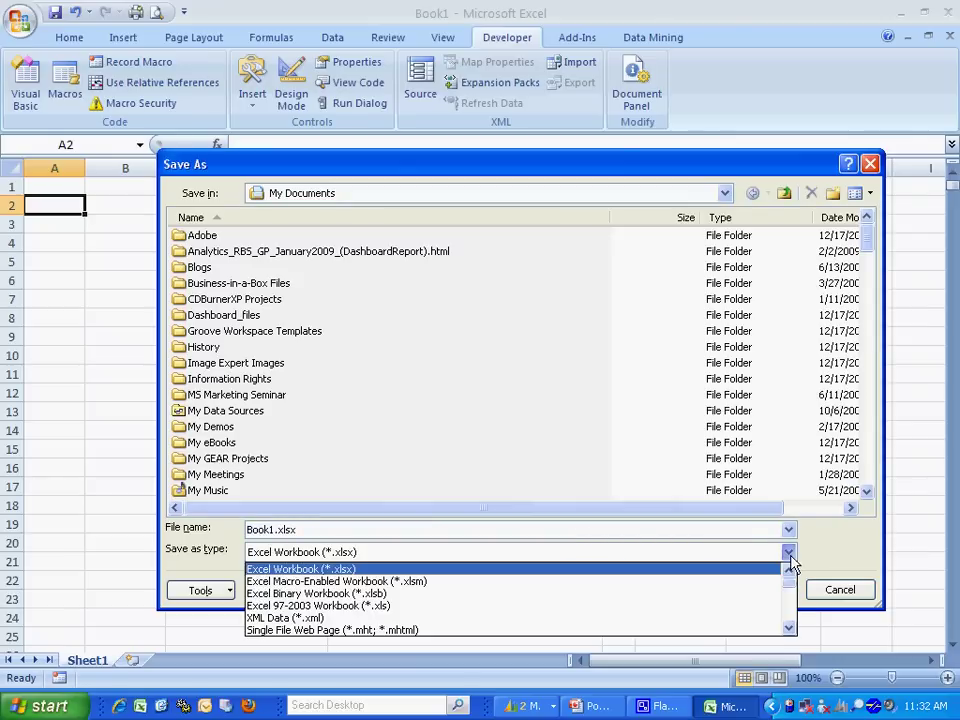
pyautogui.click(790, 624)
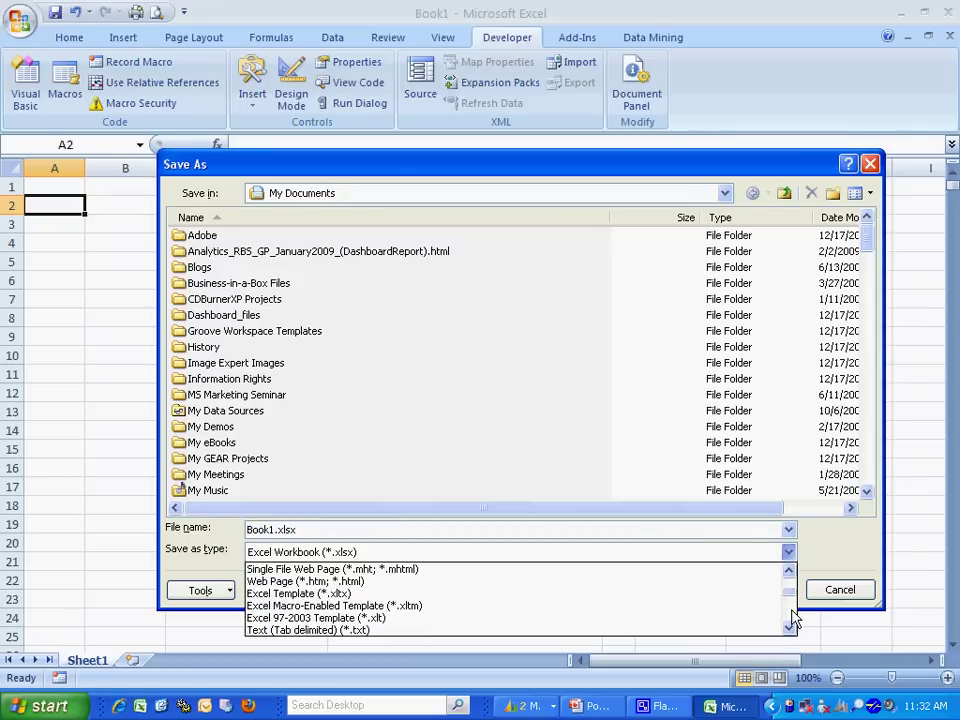
pyautogui.click(454, 606)
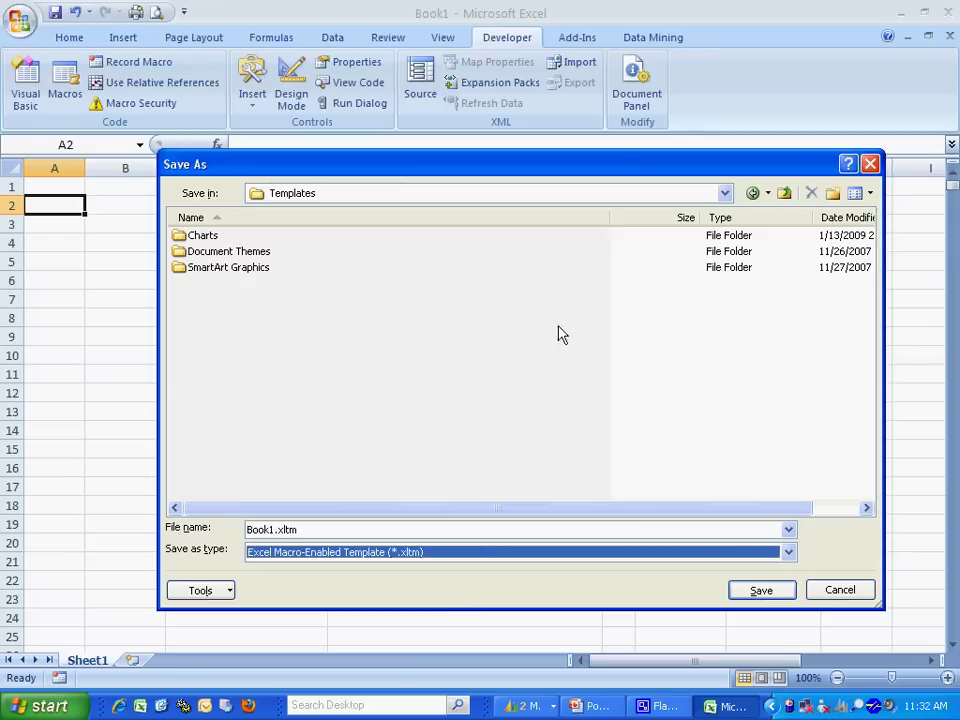
pyautogui.click(724, 193)
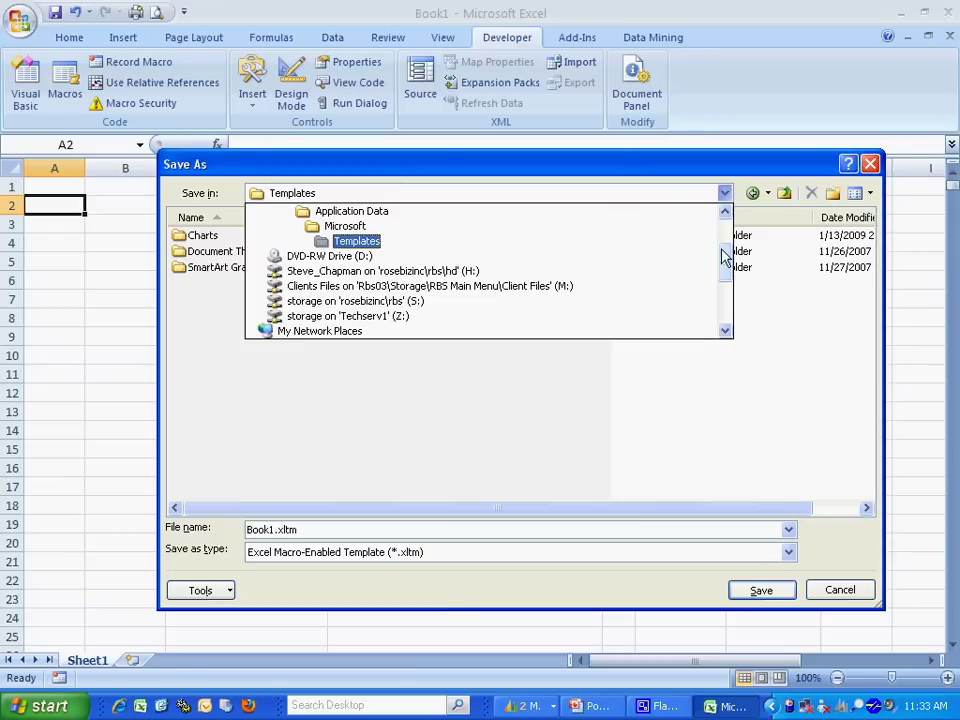
pyautogui.moveTo(731, 259); pyautogui.dragTo(696, 216)
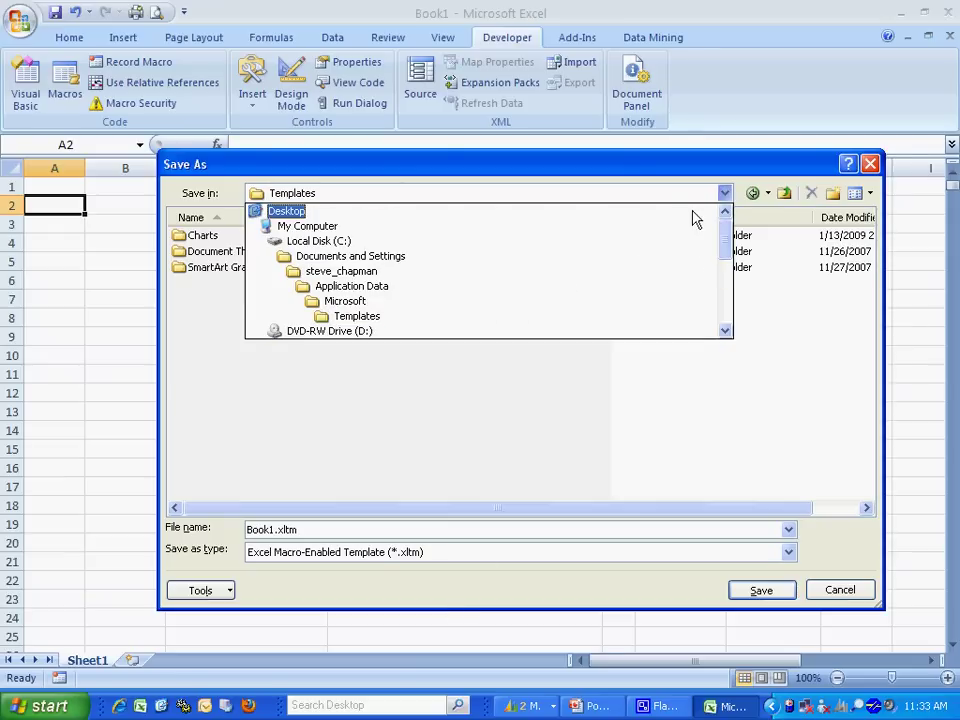
pyautogui.click(318, 241)
pyautogui.click(205, 240)
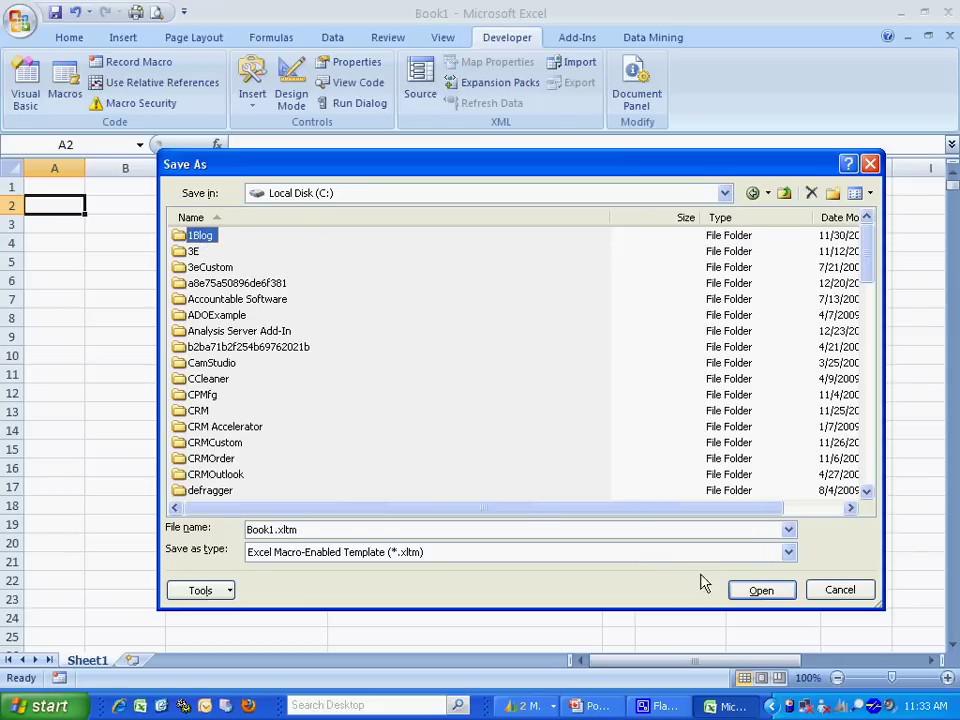
pyautogui.doubleClick(250, 529)
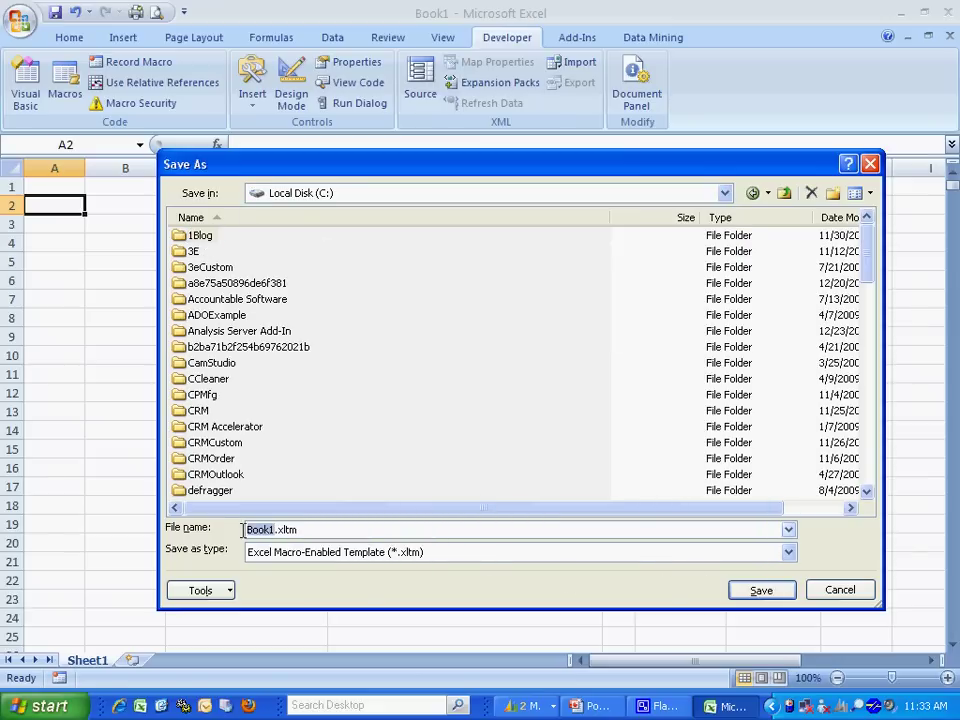
pyautogui.write('NewT')
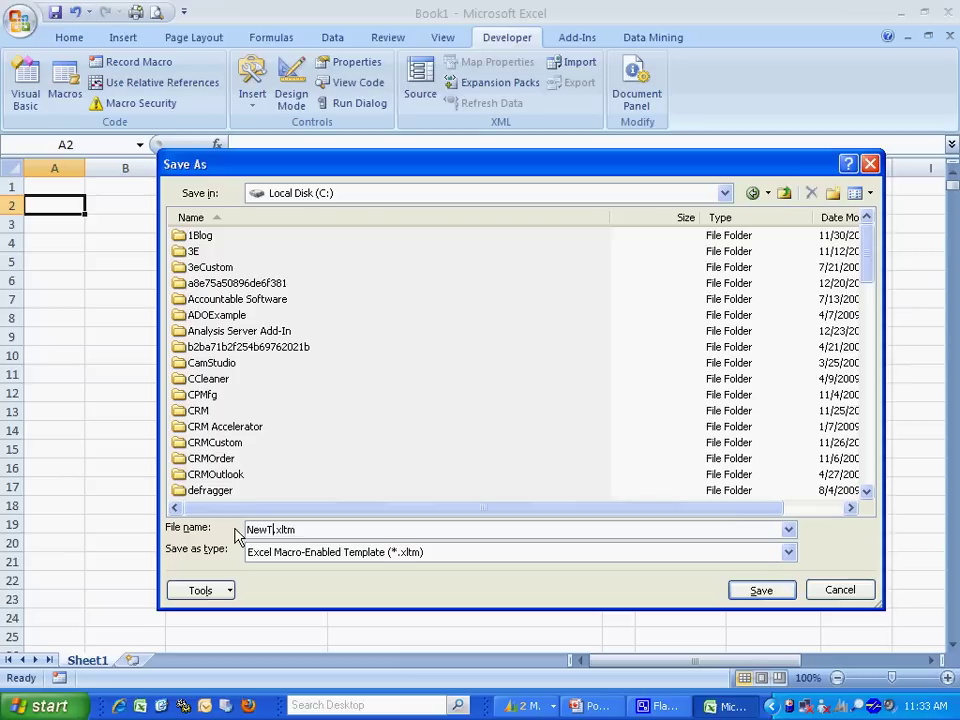
pyautogui.write('op10')
pyautogui.press('Return')
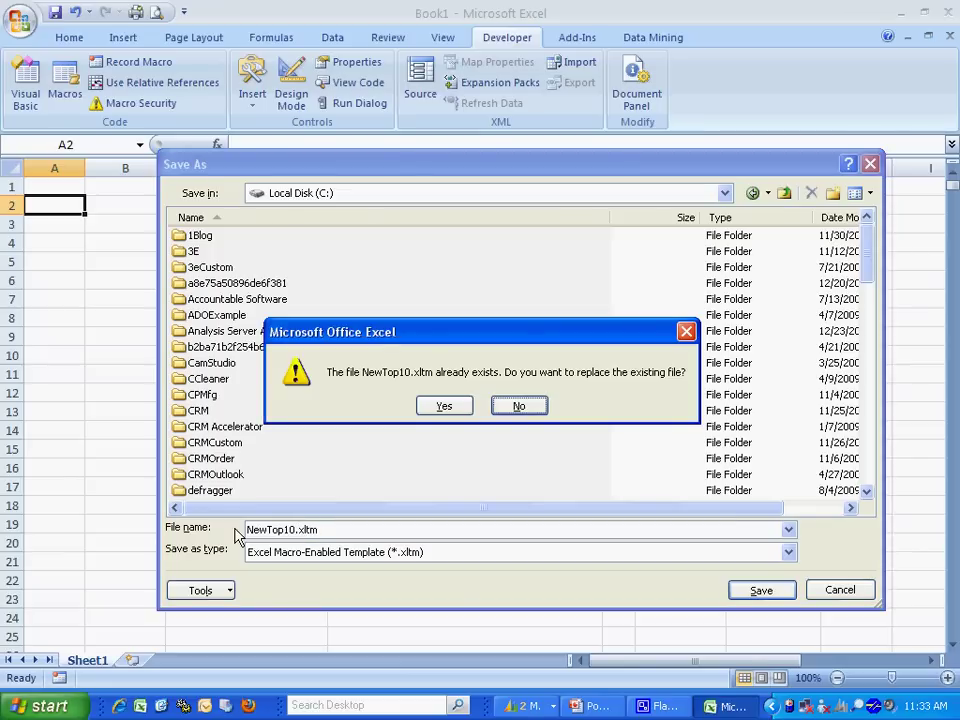
pyautogui.click(466, 412)
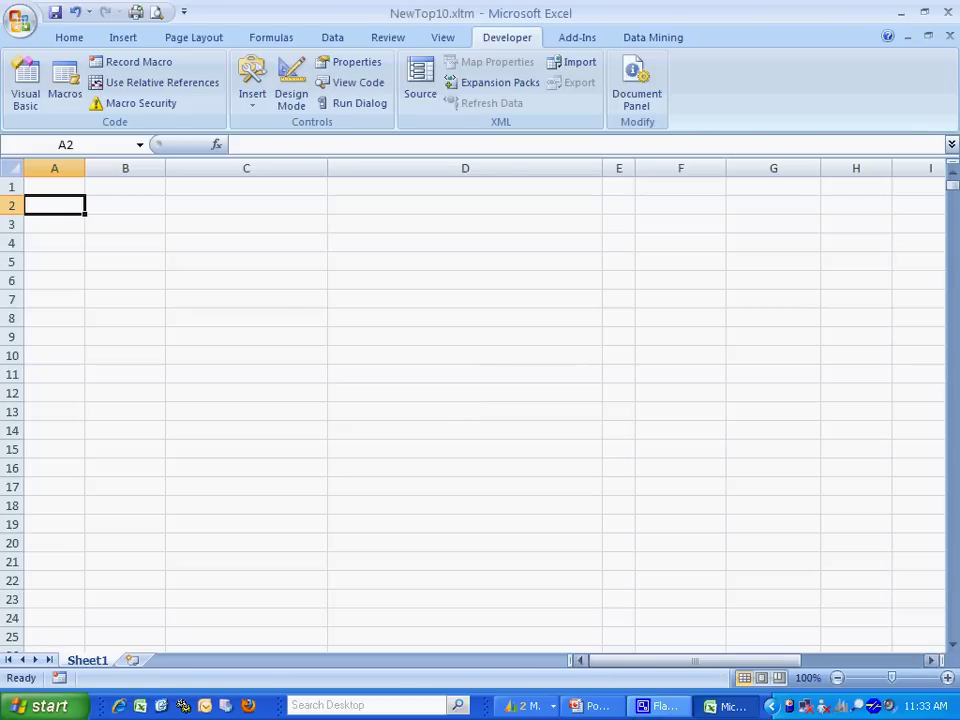
# From the SmartList window's Export Solutions setup, start a new solution named 'Top 10'
pyautogui.click(534, 710)
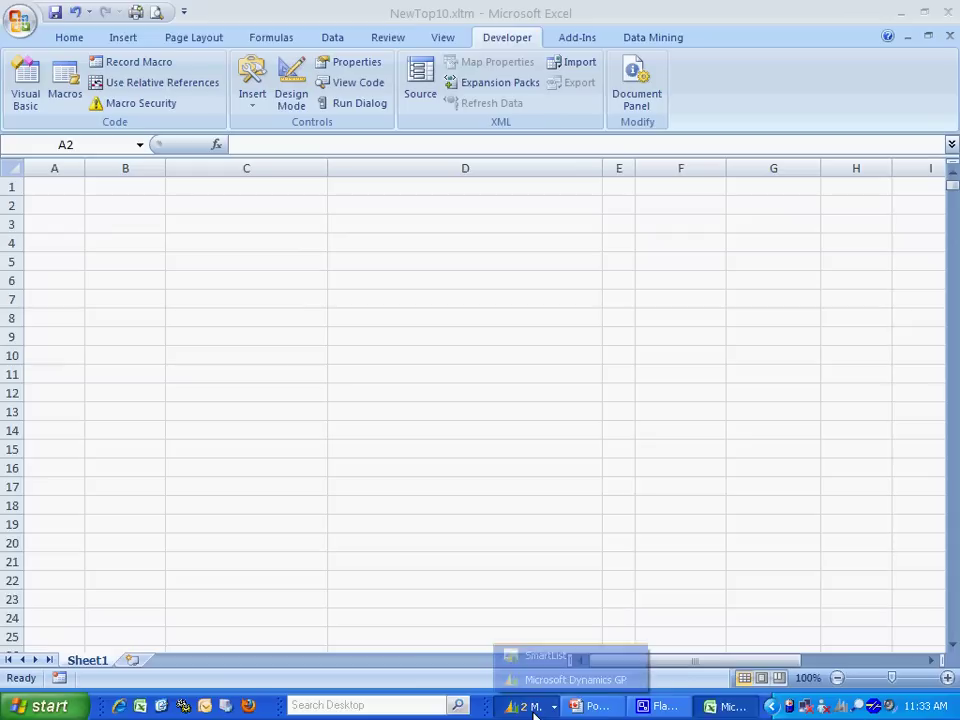
pyautogui.click(553, 660)
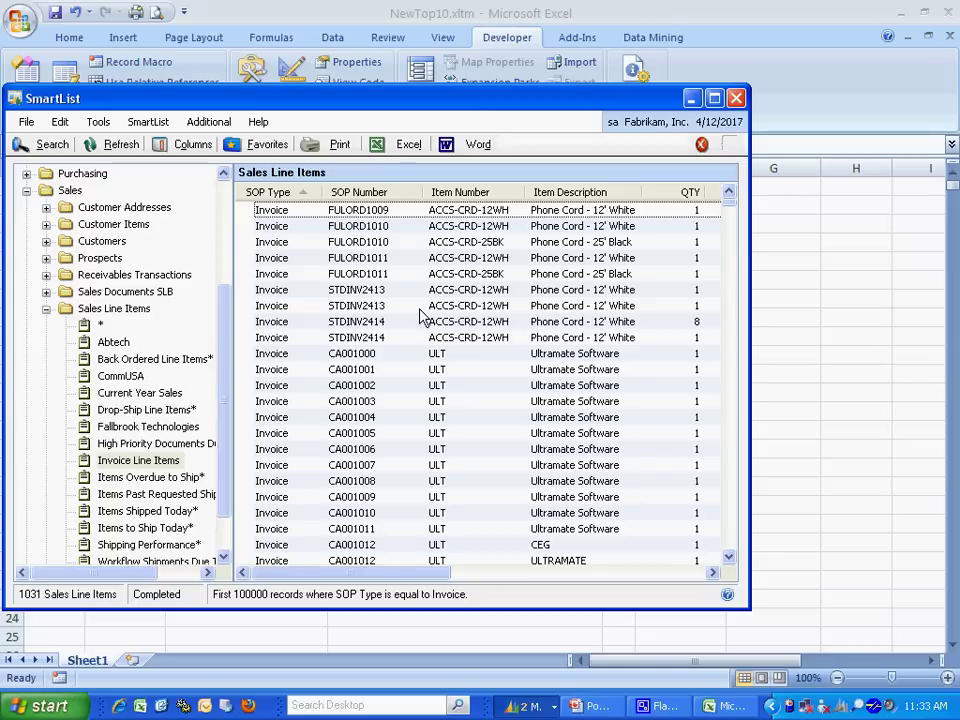
pyautogui.click(148, 121)
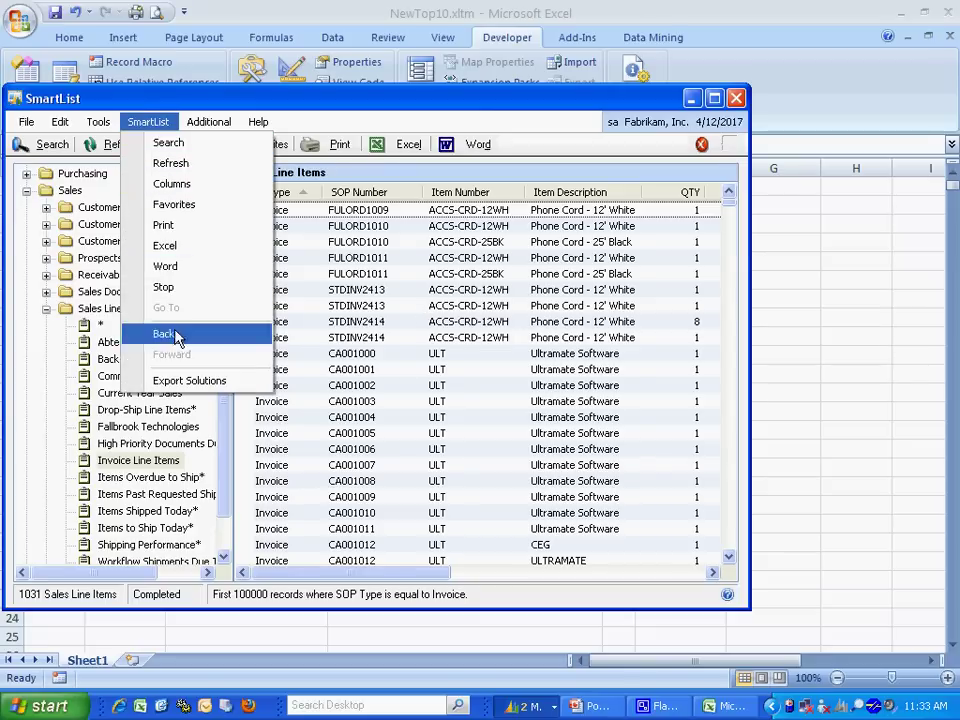
pyautogui.click(210, 381)
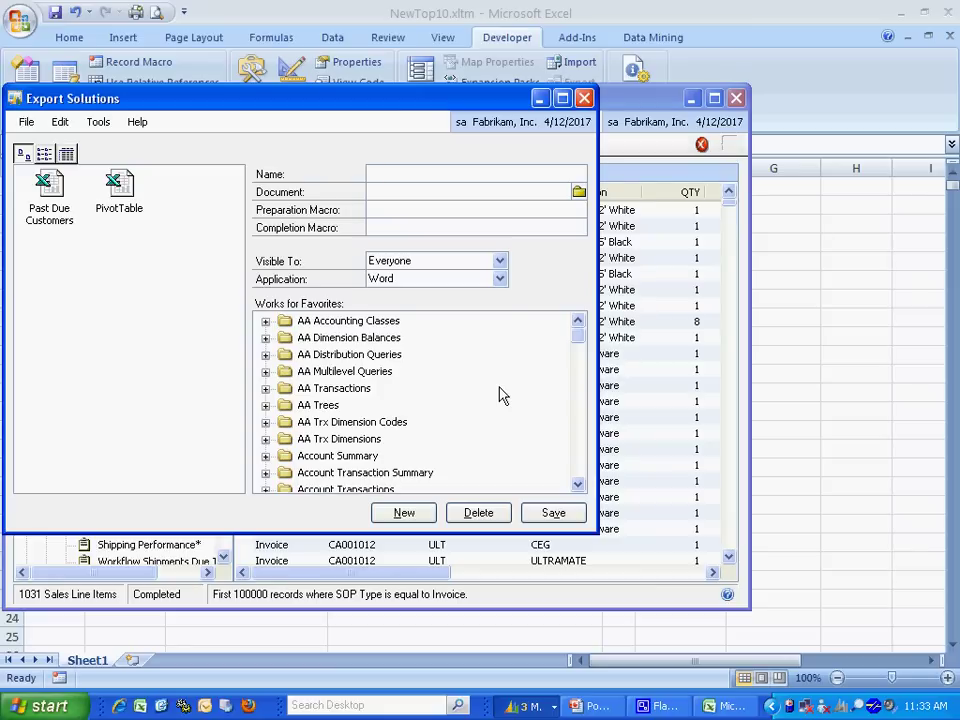
pyautogui.write('Top 10')
# Attach C:\NewTop10.xltm as the solution's document
pyautogui.click(579, 191)
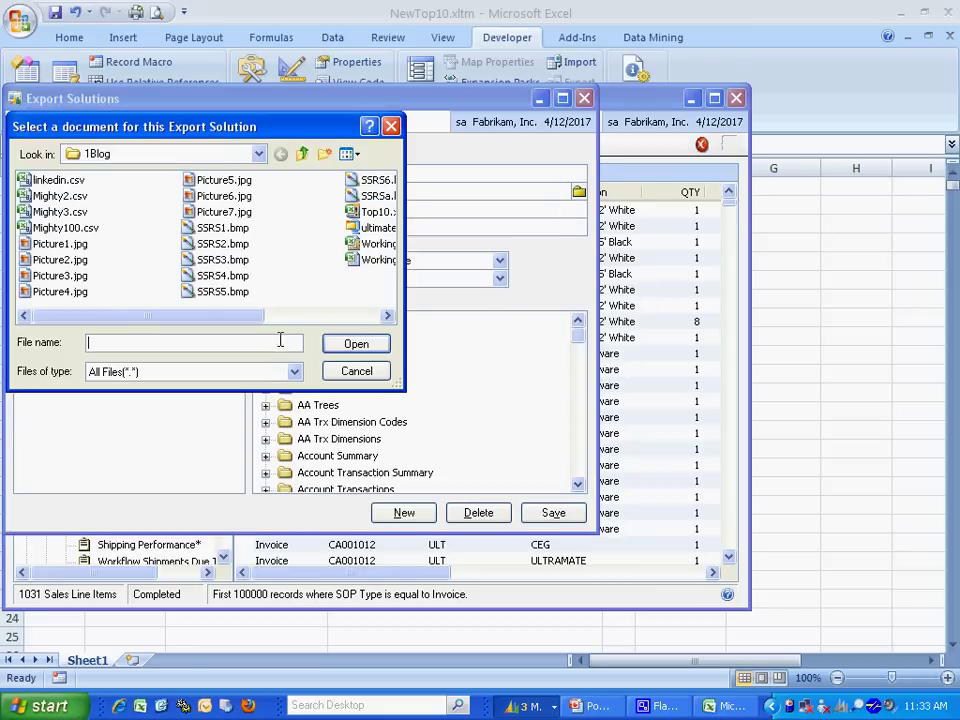
pyautogui.click(258, 156)
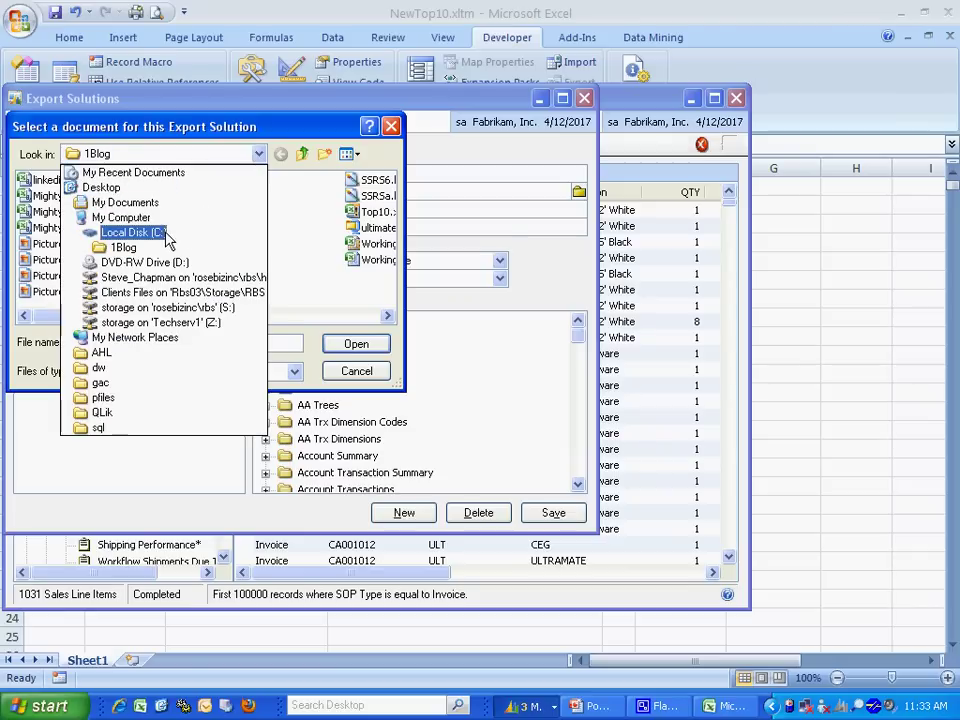
pyautogui.click(122, 229)
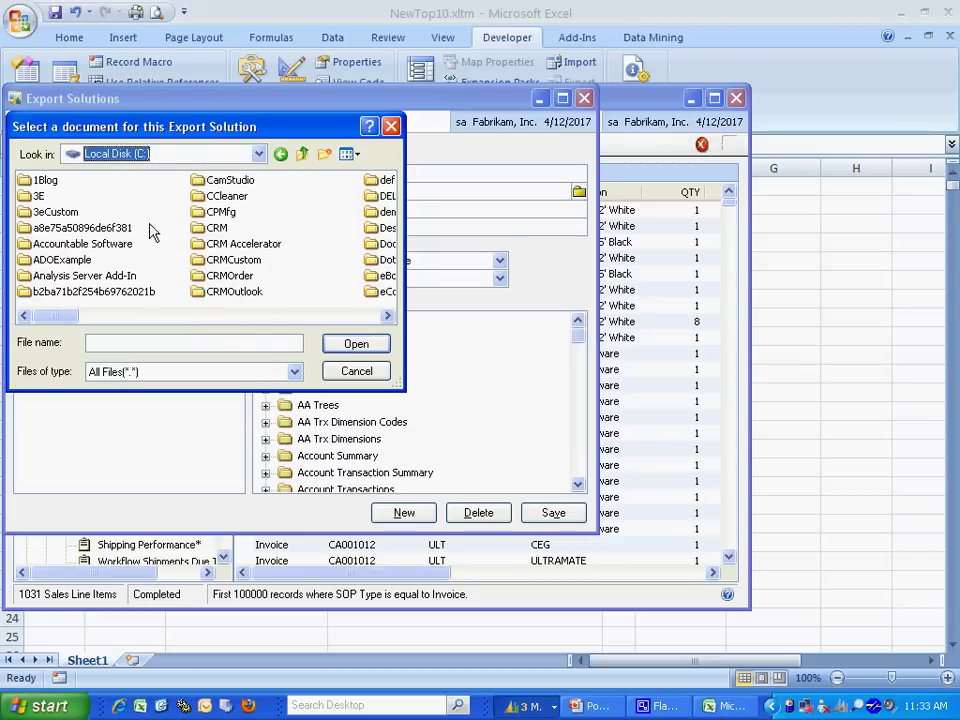
pyautogui.click(304, 316)
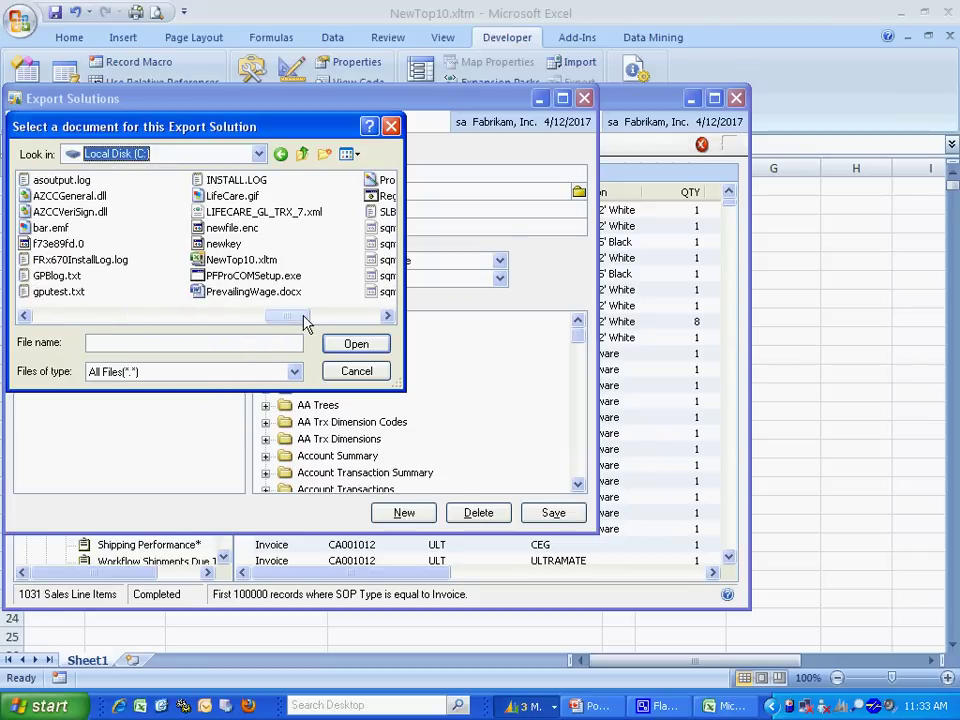
pyautogui.click(242, 262)
pyautogui.click(352, 347)
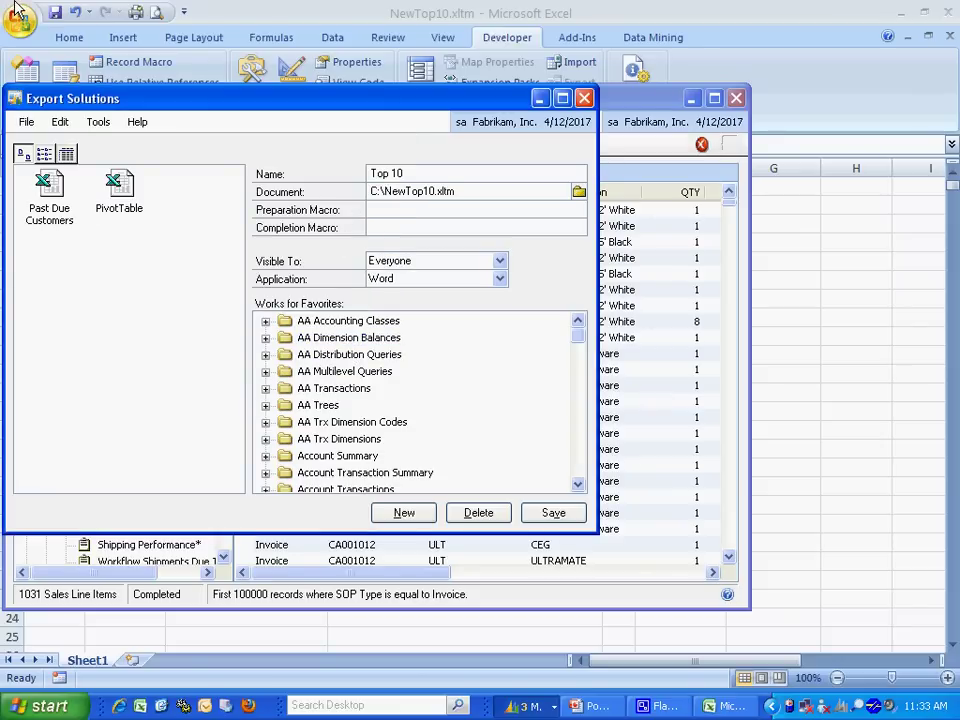
# Set the completion macro to Top_10 and the application to Excel
pyautogui.write('T')
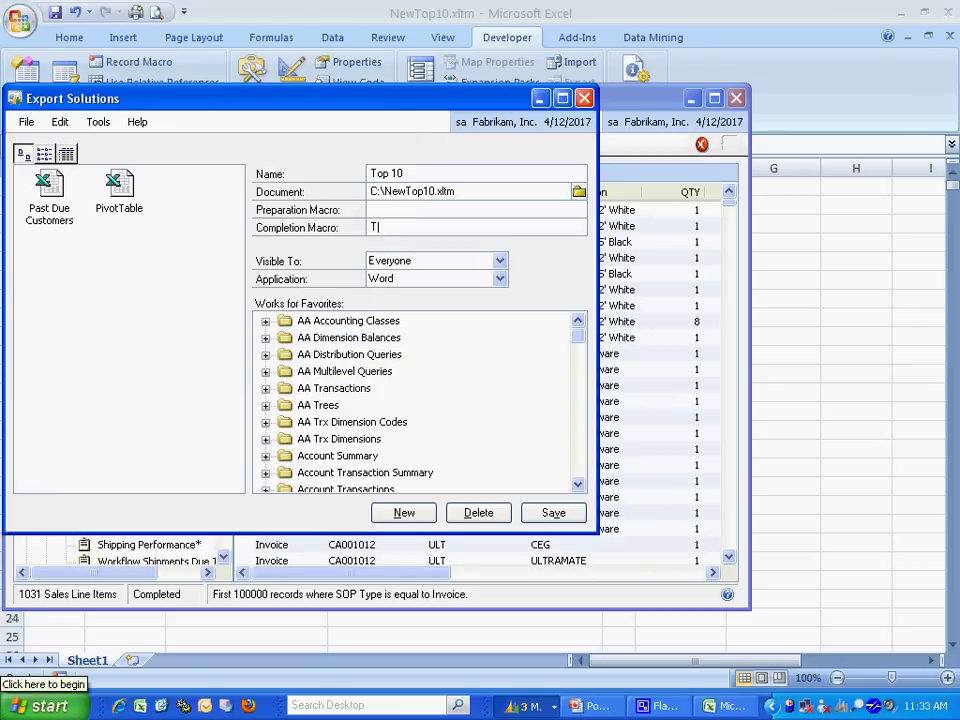
pyautogui.write('op_10')
pyautogui.press('Tab')
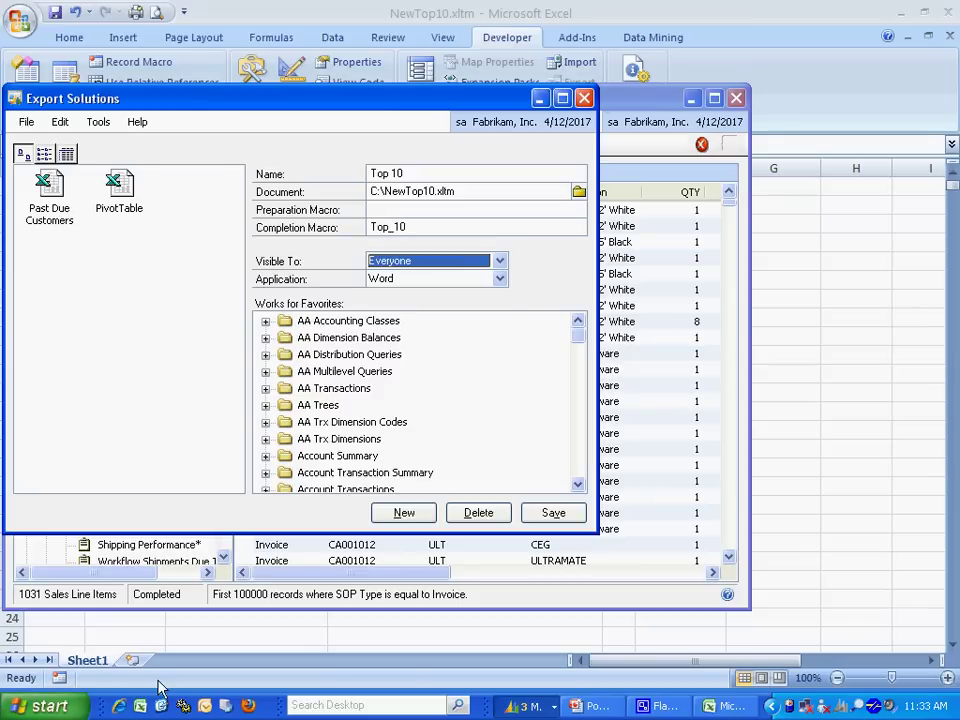
pyautogui.click(500, 280)
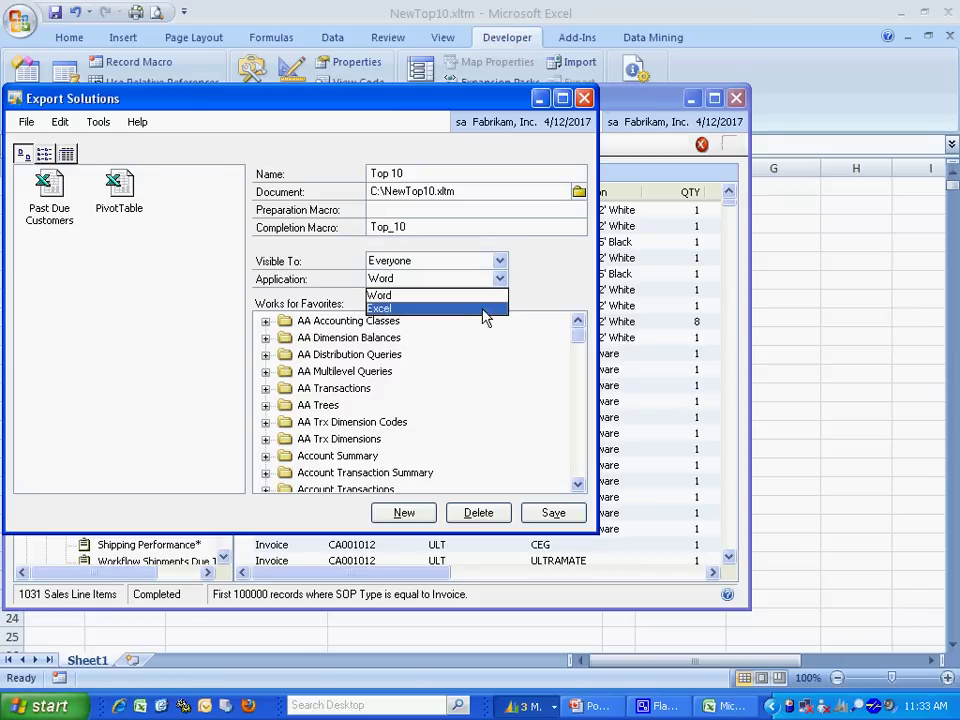
pyautogui.click(462, 310)
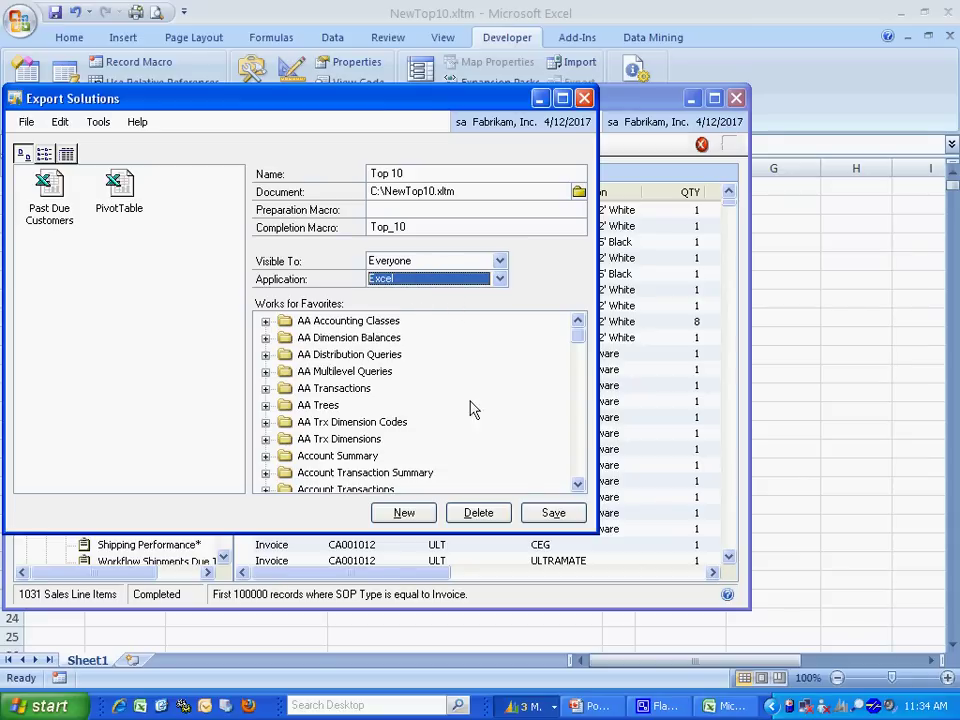
# Tick Invoice Line Items under Sales Line Items so the solution applies there
pyautogui.scroll(-15, 583, 467)
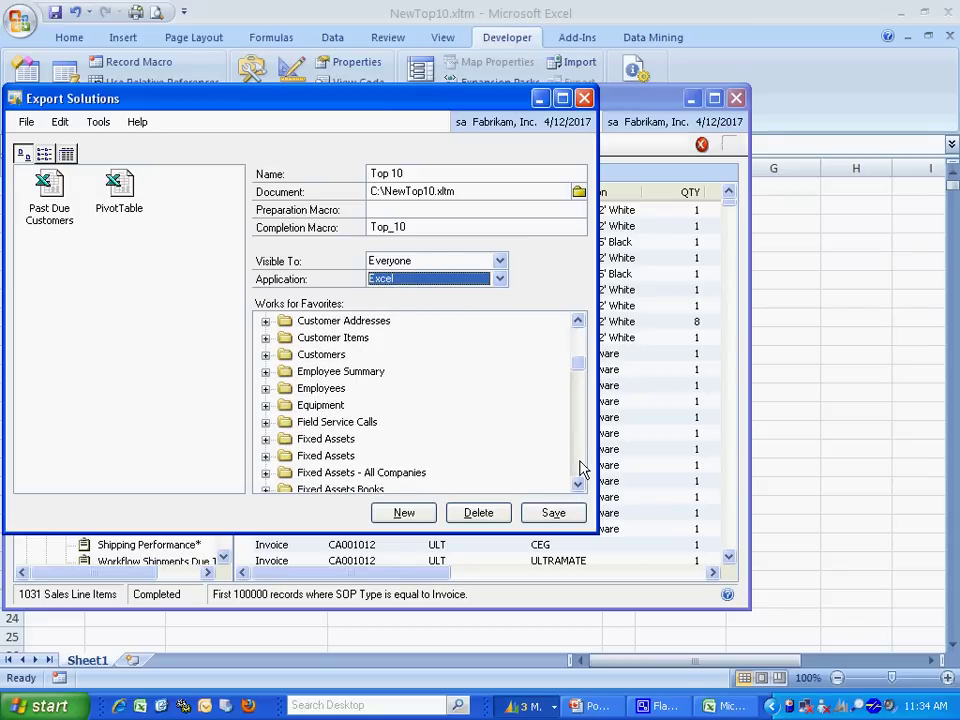
pyautogui.scroll(-15, 583, 467)
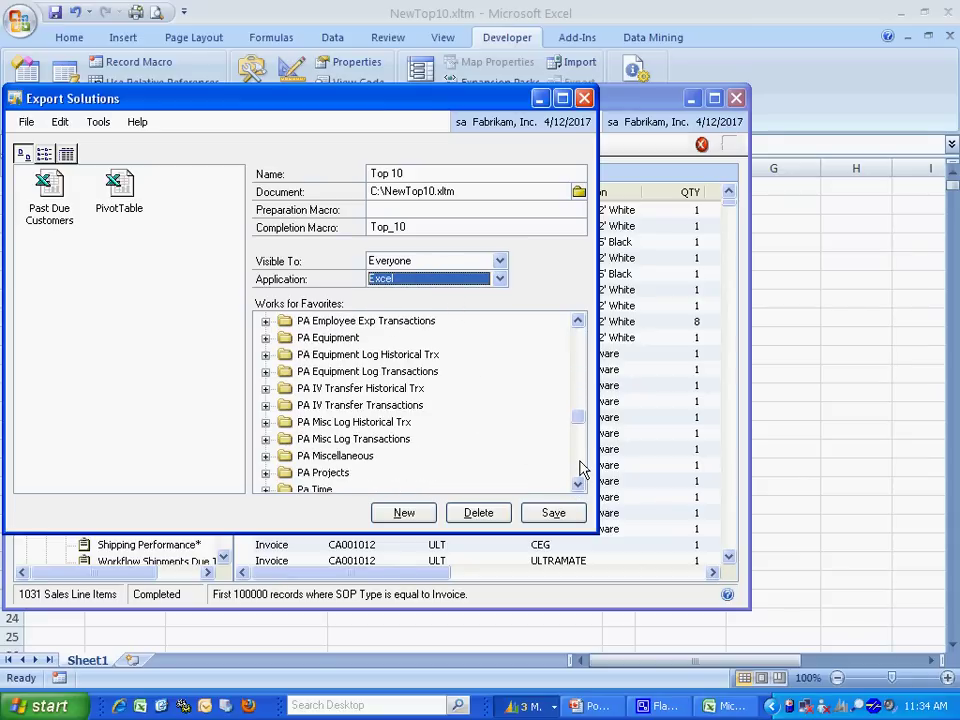
pyautogui.scroll(-3, 583, 467)
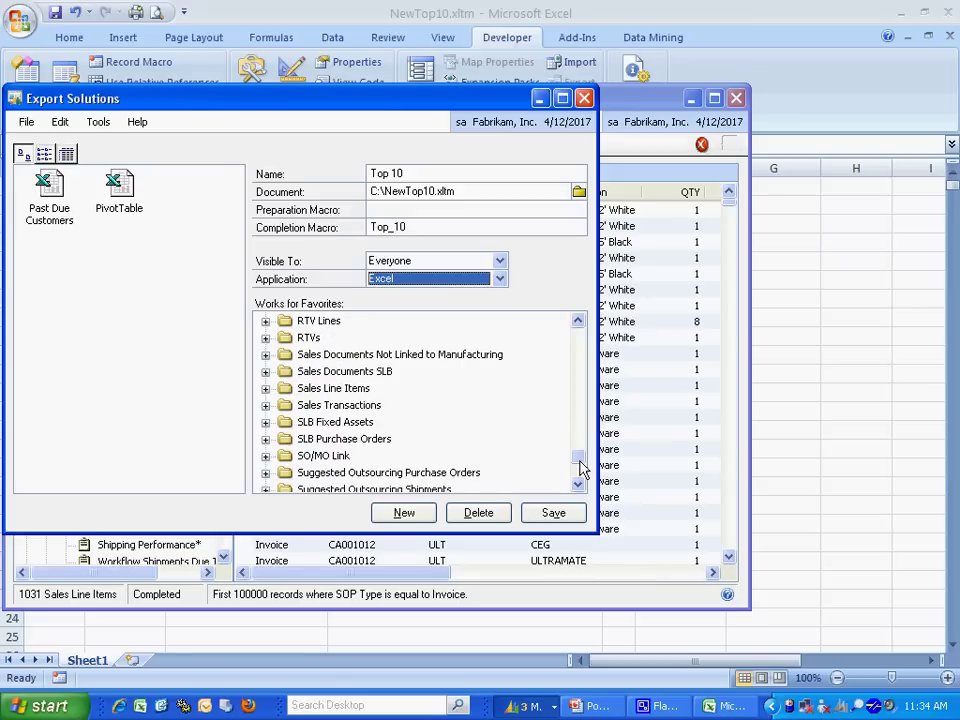
pyautogui.click(265, 388)
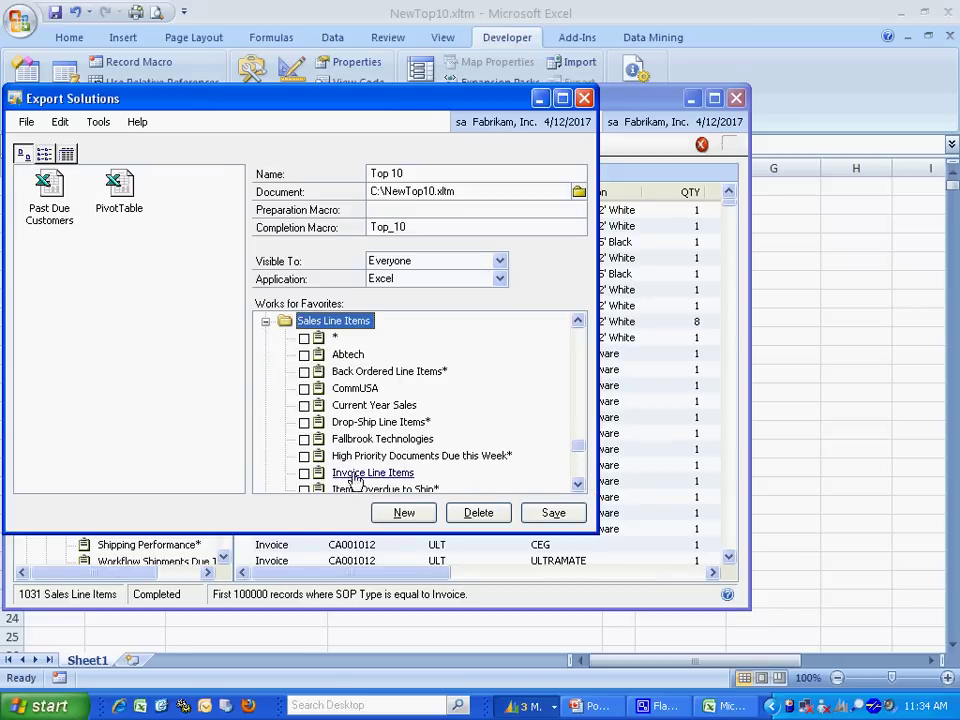
pyautogui.click(304, 473)
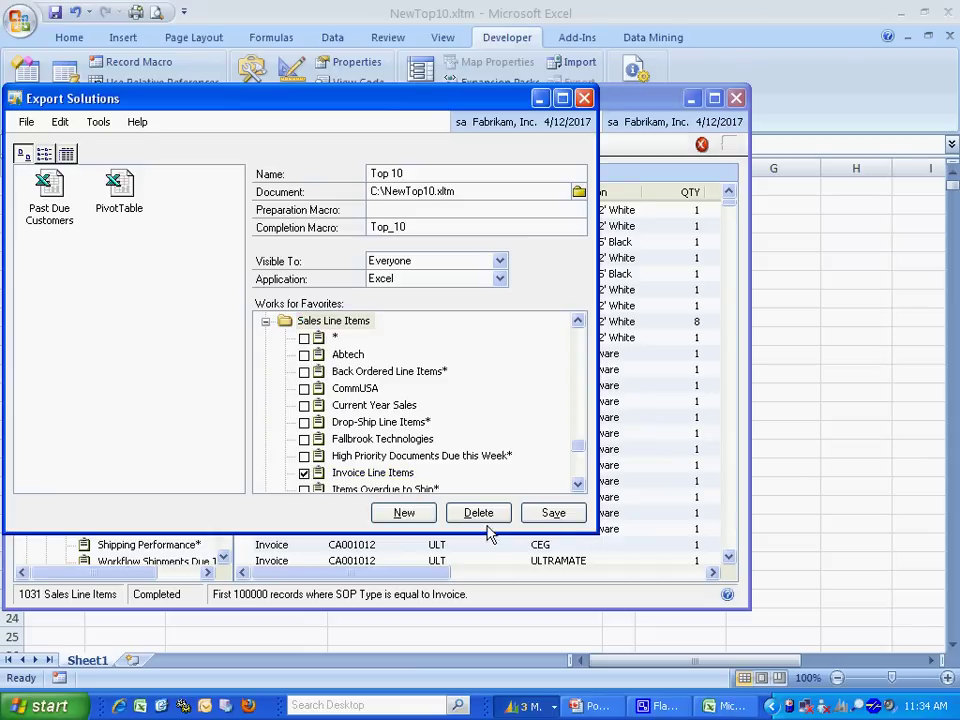
# Save and close the Top 10 solution, then load the Invoice Line Items SmartList (1031 records)
pyautogui.click(552, 514)
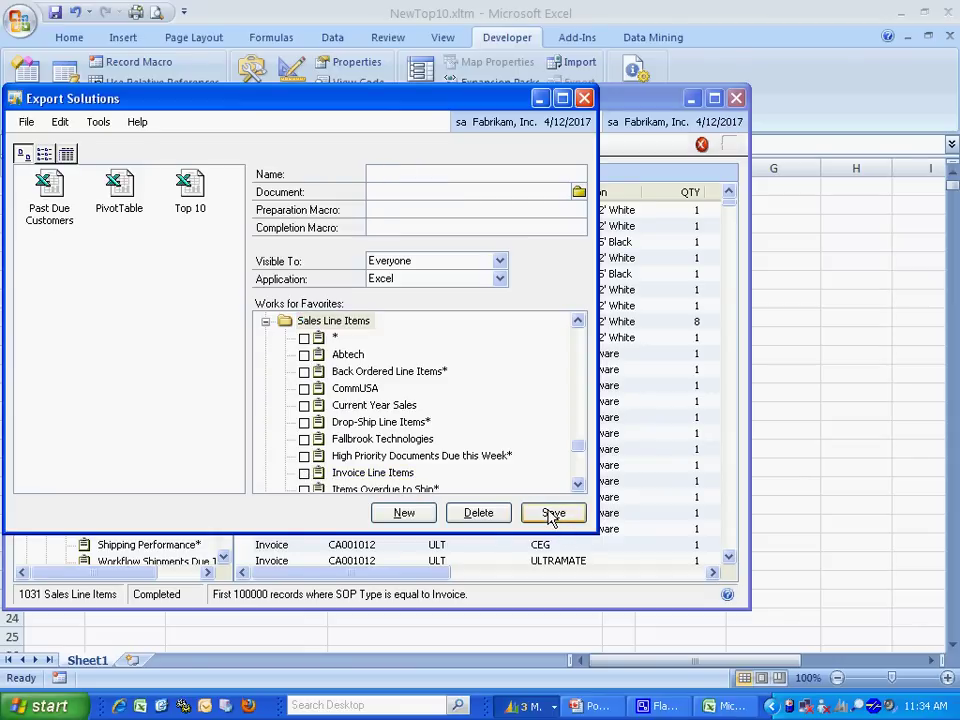
pyautogui.click(583, 98)
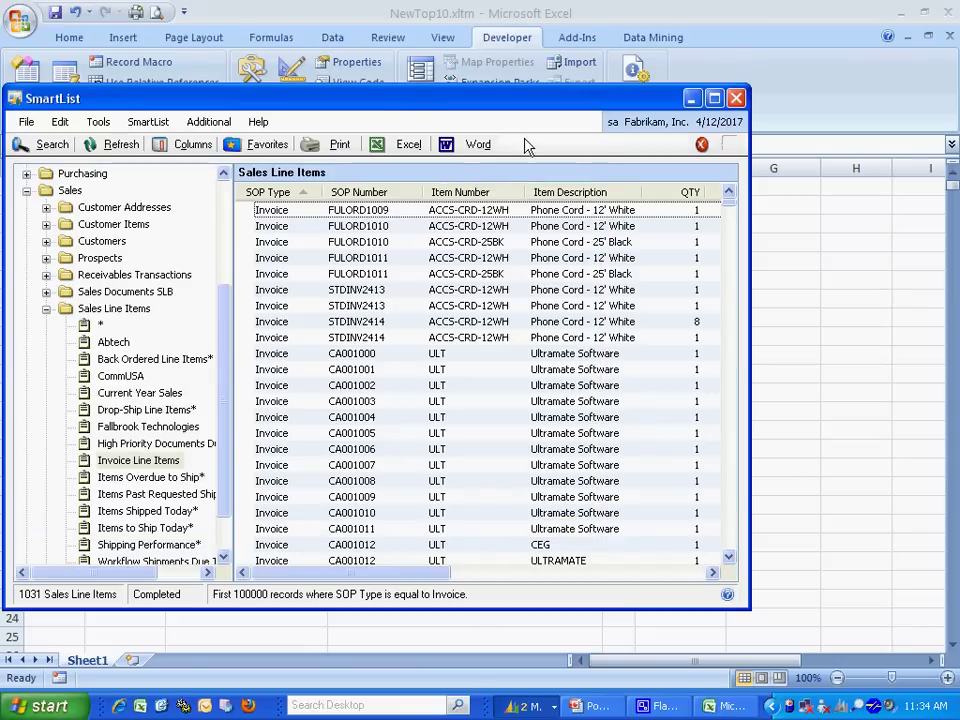
pyautogui.click(130, 477)
pyautogui.click(132, 462)
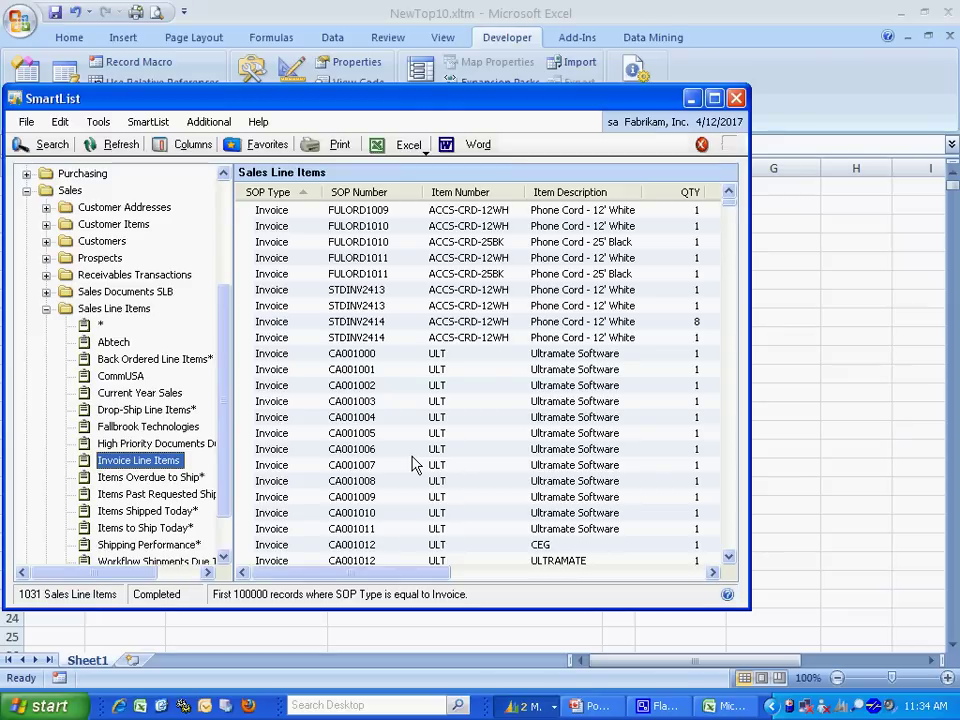
# Choose Top 10 from the Excel export dropdown to generate the NewTop101 workbook
pyautogui.click(405, 148)
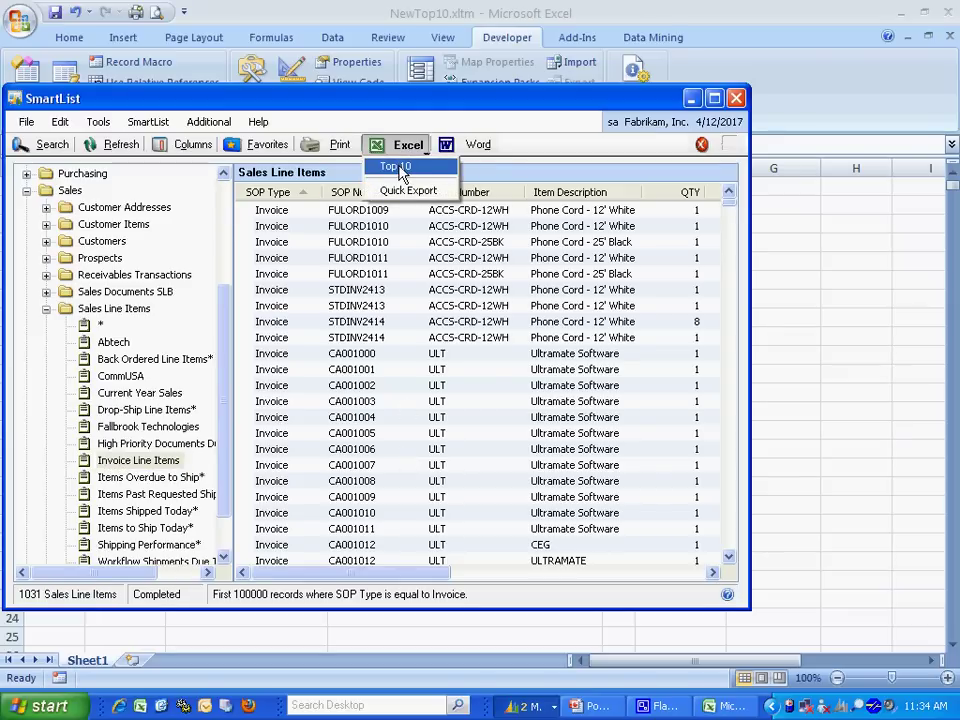
pyautogui.click(399, 168)
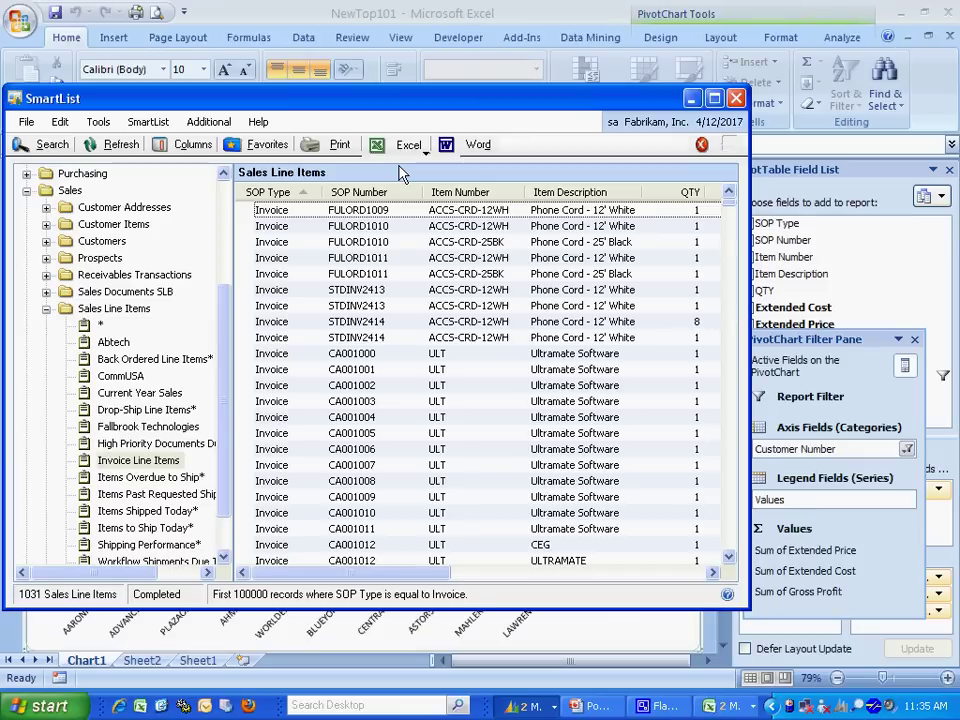
# Review NewTop101's Sheet1 invoice data, Sheet2 top-10 pivot ($1,250,754) and Chart1 pivot chart
pyautogui.click(639, 637)
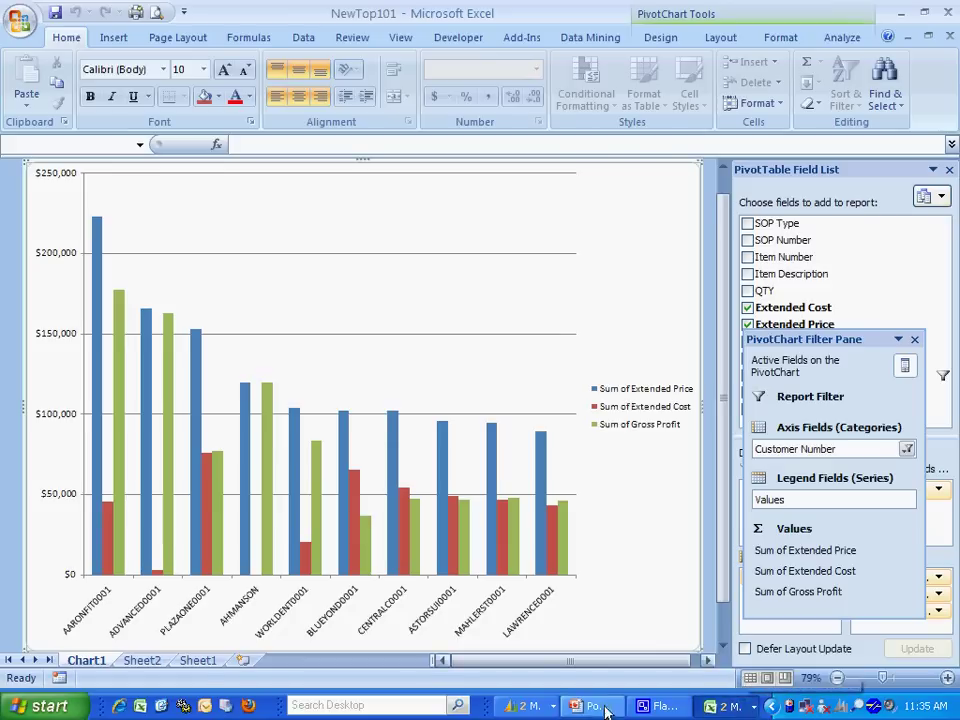
pyautogui.click(192, 661)
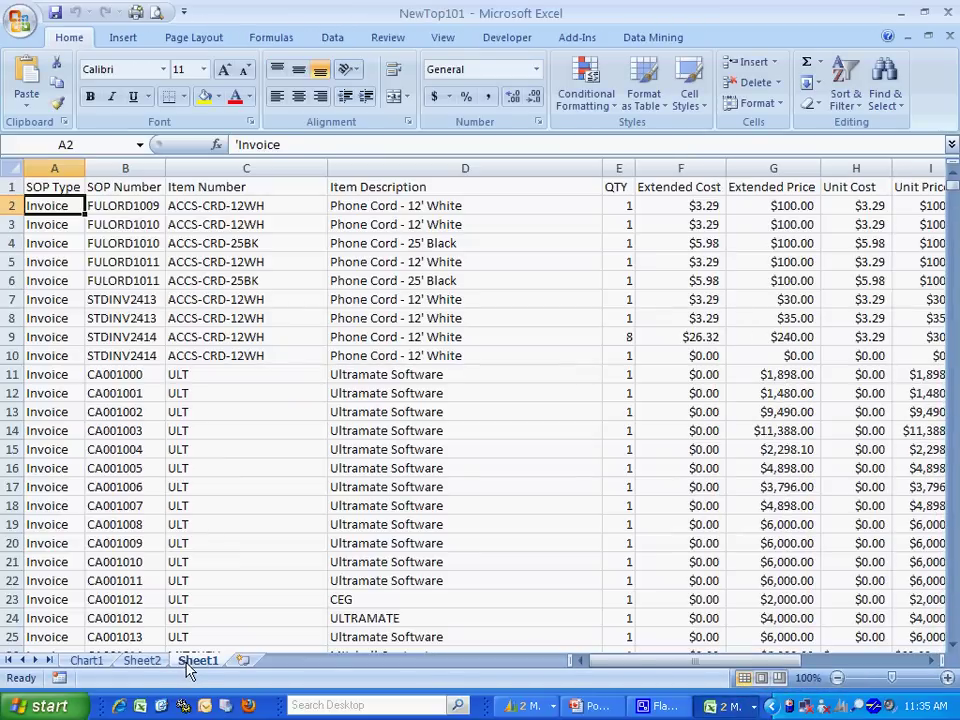
pyautogui.click(145, 661)
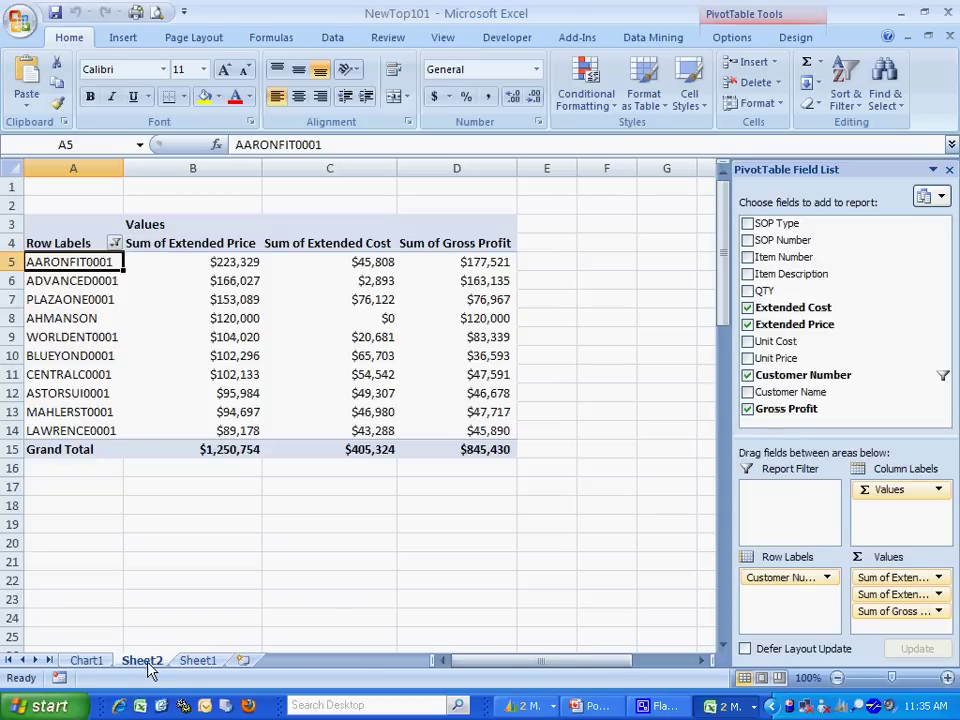
pyautogui.click(86, 660)
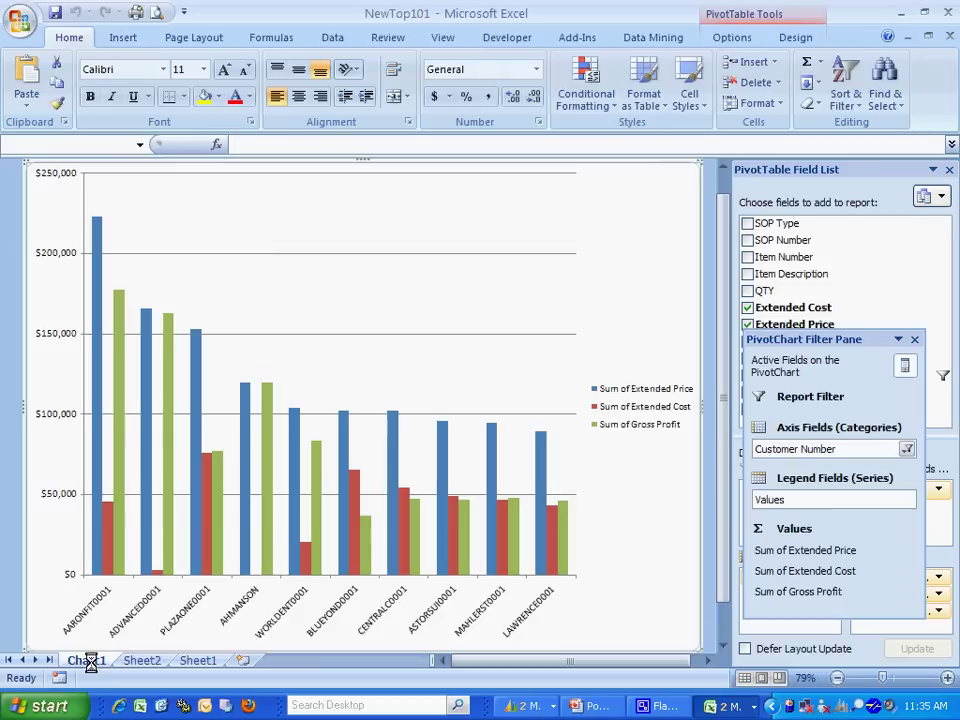